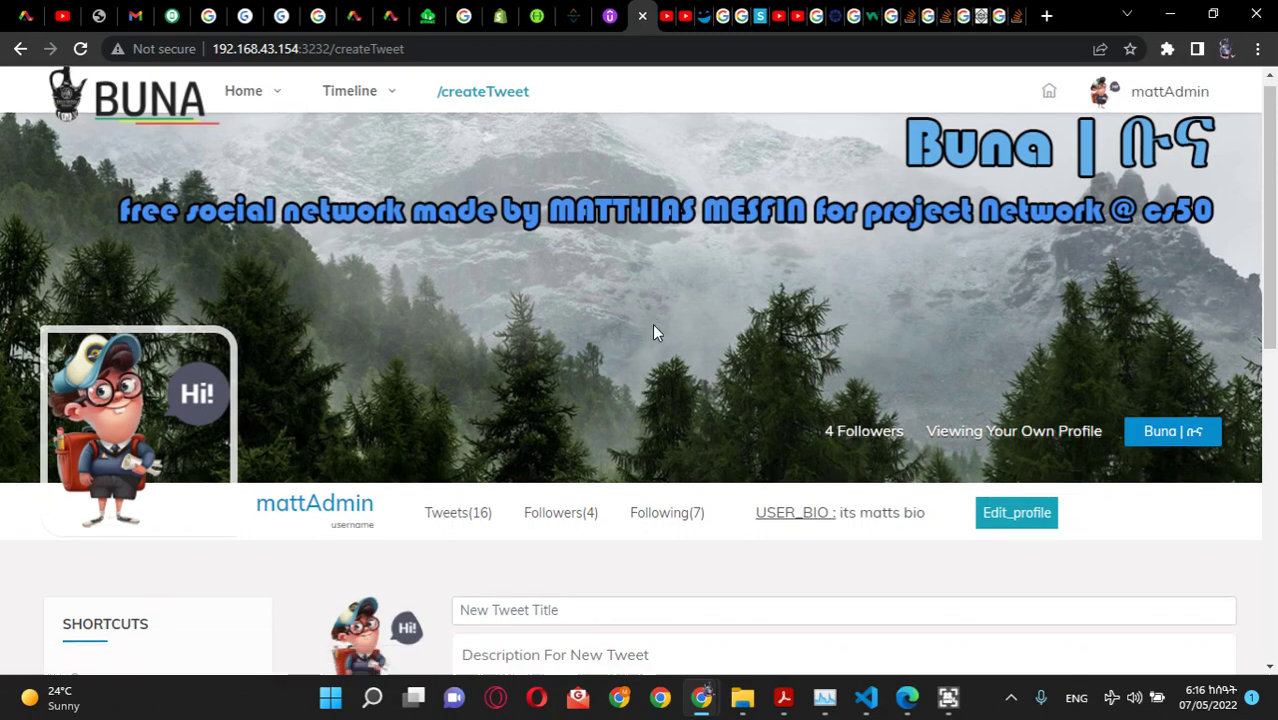
Step: Post a new tweet titled "Web Designer" with the description "fgtb"
{"action": "scroll", "coordinate": [588, 325], "scroll_direction": "down", "scroll_amount": 4}
{"action": "left_click", "coordinate": [516, 245]}
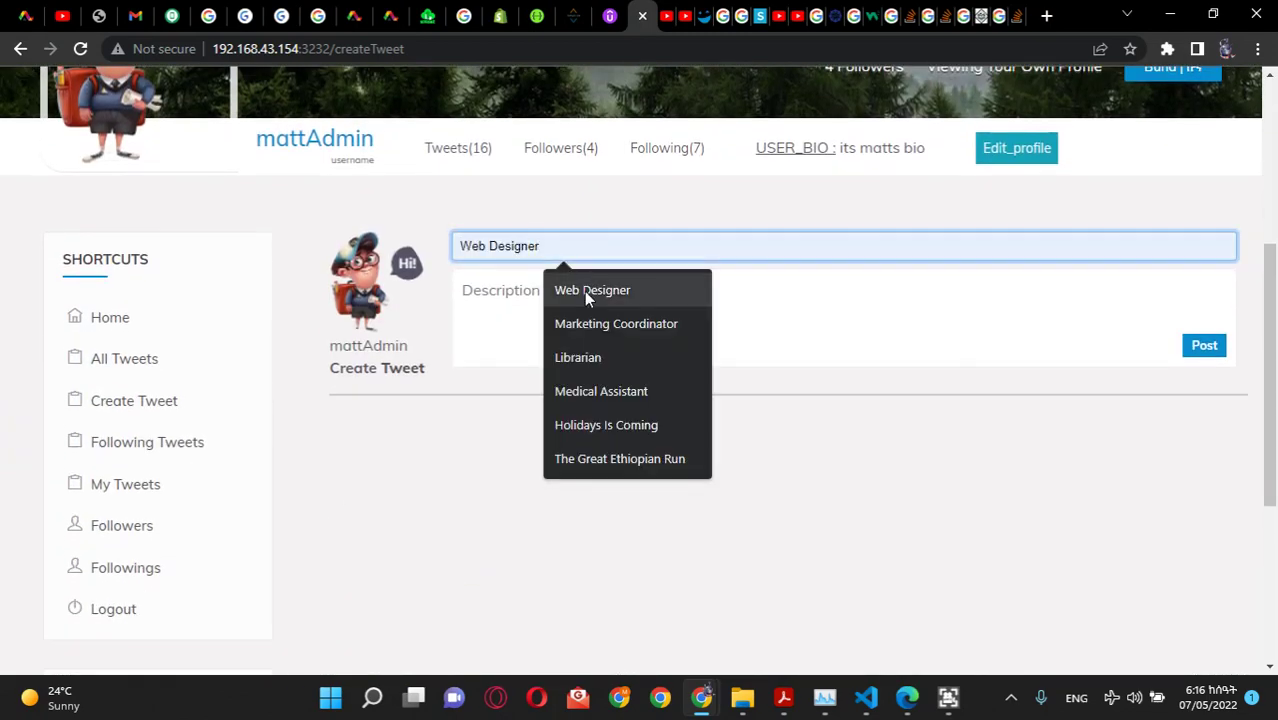
{"action": "left_click", "coordinate": [584, 290]}
{"action": "left_click", "coordinate": [551, 291]}
{"action": "type", "text": "fgt"}
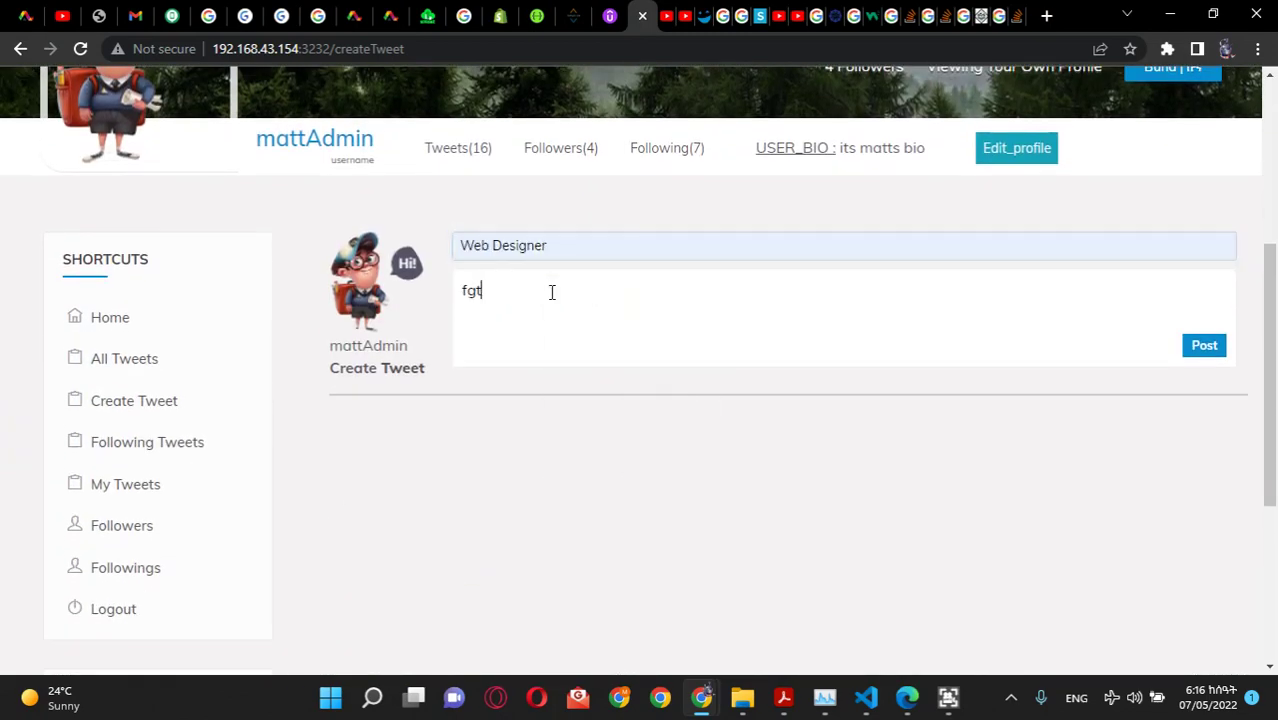
{"action": "type", "text": "b"}
{"action": "left_click", "coordinate": [1199, 350]}
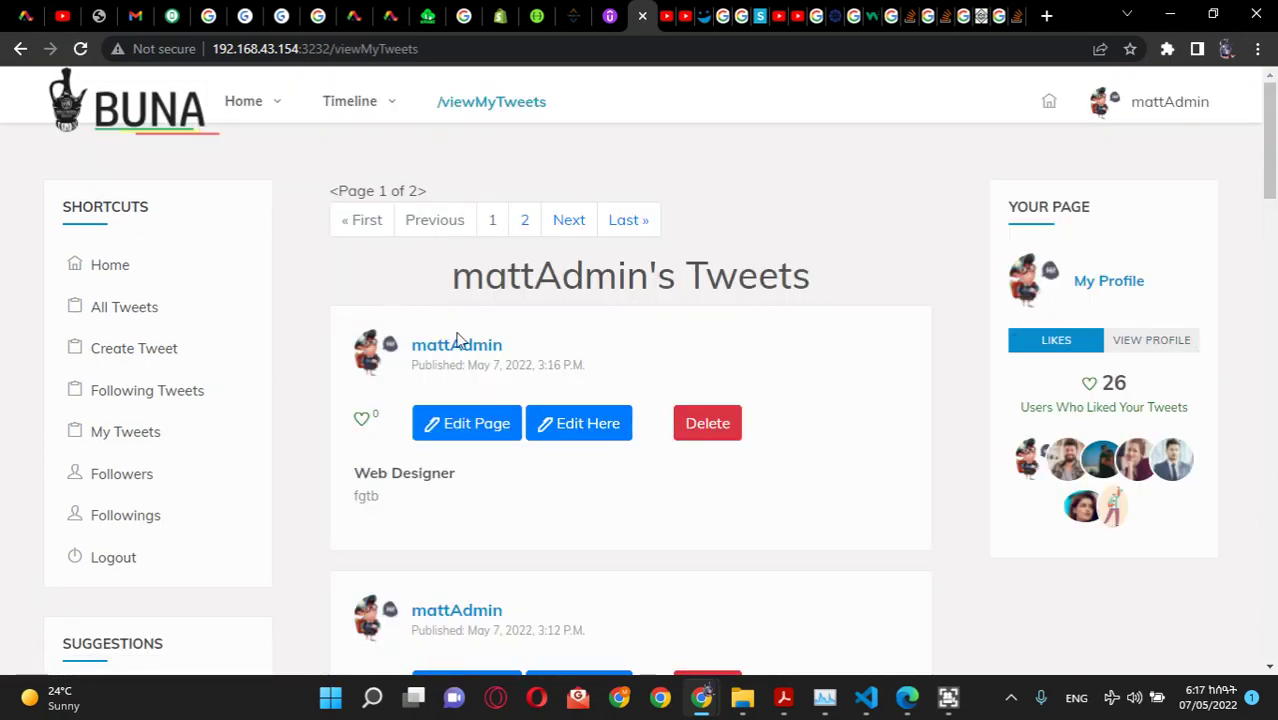
Step: Examine the newly posted tweet's title and description in the list of all tweets
{"action": "left_click", "coordinate": [138, 310]}
{"action": "scroll", "coordinate": [526, 280], "scroll_direction": "down", "scroll_amount": 2}
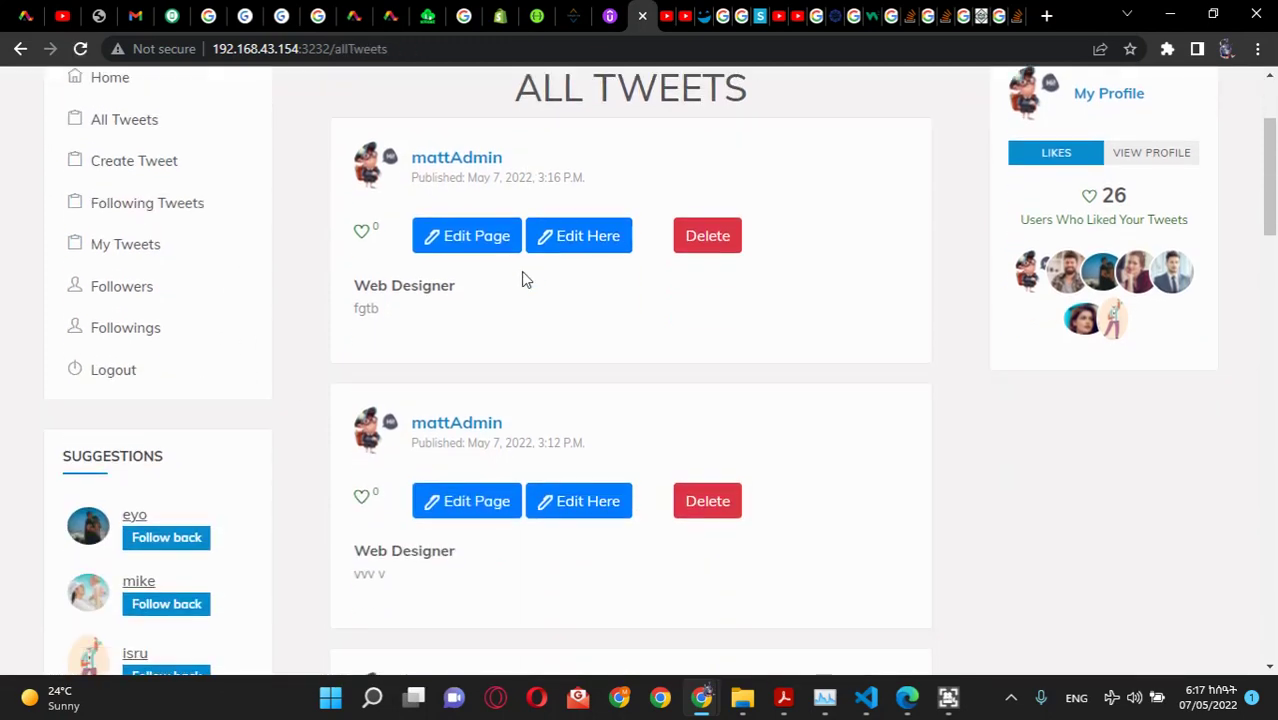
{"action": "scroll", "coordinate": [470, 318], "scroll_direction": "down", "scroll_amount": 2}
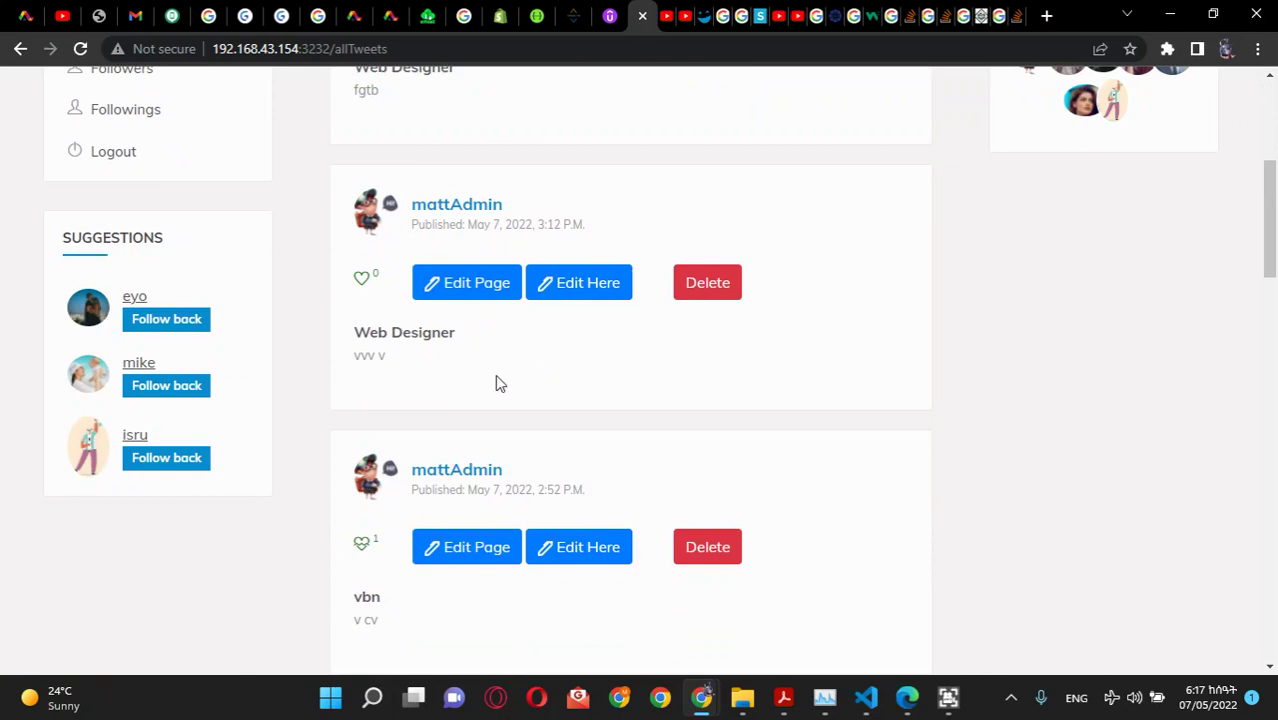
{"action": "scroll", "coordinate": [500, 383], "scroll_direction": "up", "scroll_amount": 3}
{"action": "left_click_drag", "start_coordinate": [473, 320], "coordinate": [378, 325]}
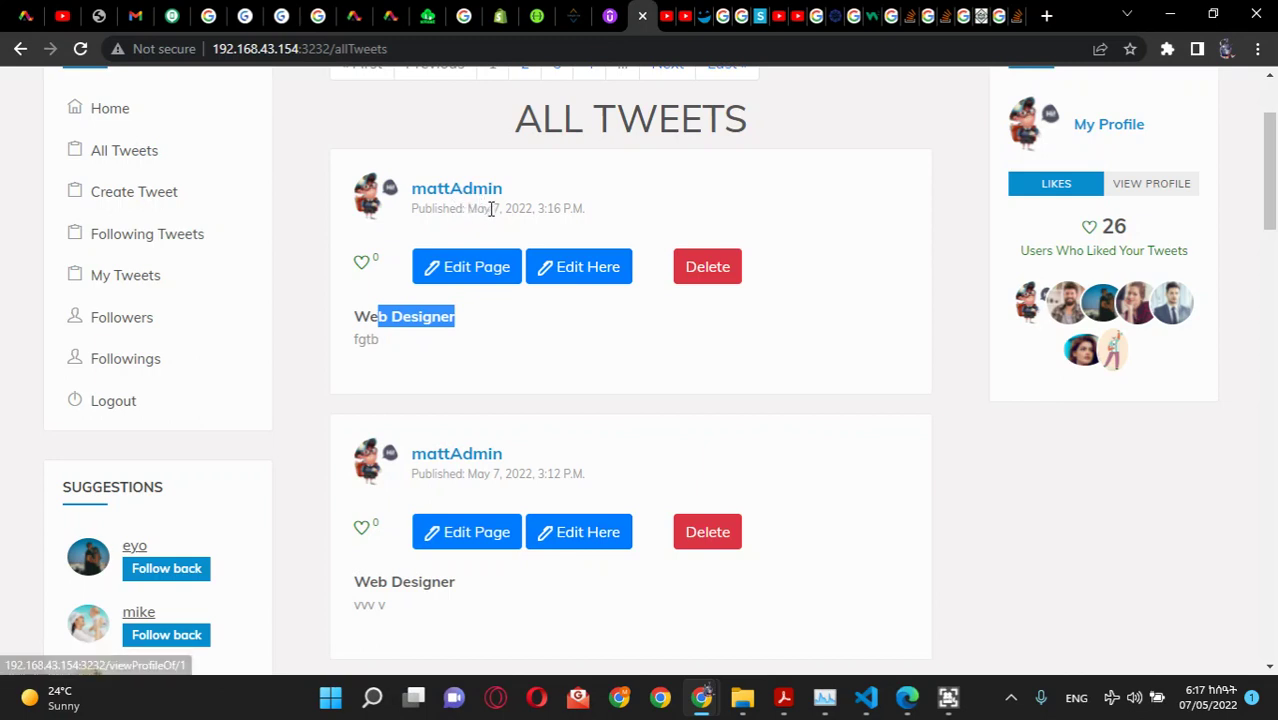
{"action": "left_click", "coordinate": [490, 376]}
{"action": "left_click_drag", "start_coordinate": [407, 350], "coordinate": [355, 340]}
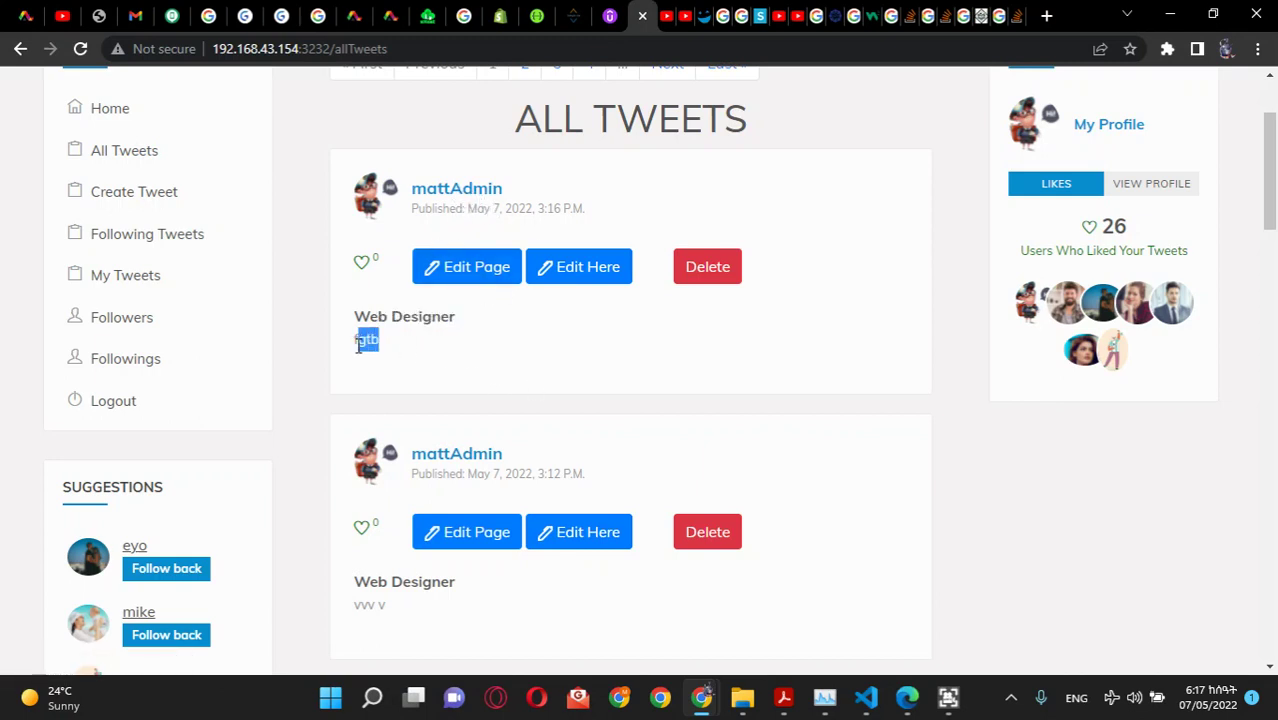
{"action": "left_click", "coordinate": [388, 361]}
{"action": "scroll", "coordinate": [211, 314], "scroll_direction": "down", "scroll_amount": 2}
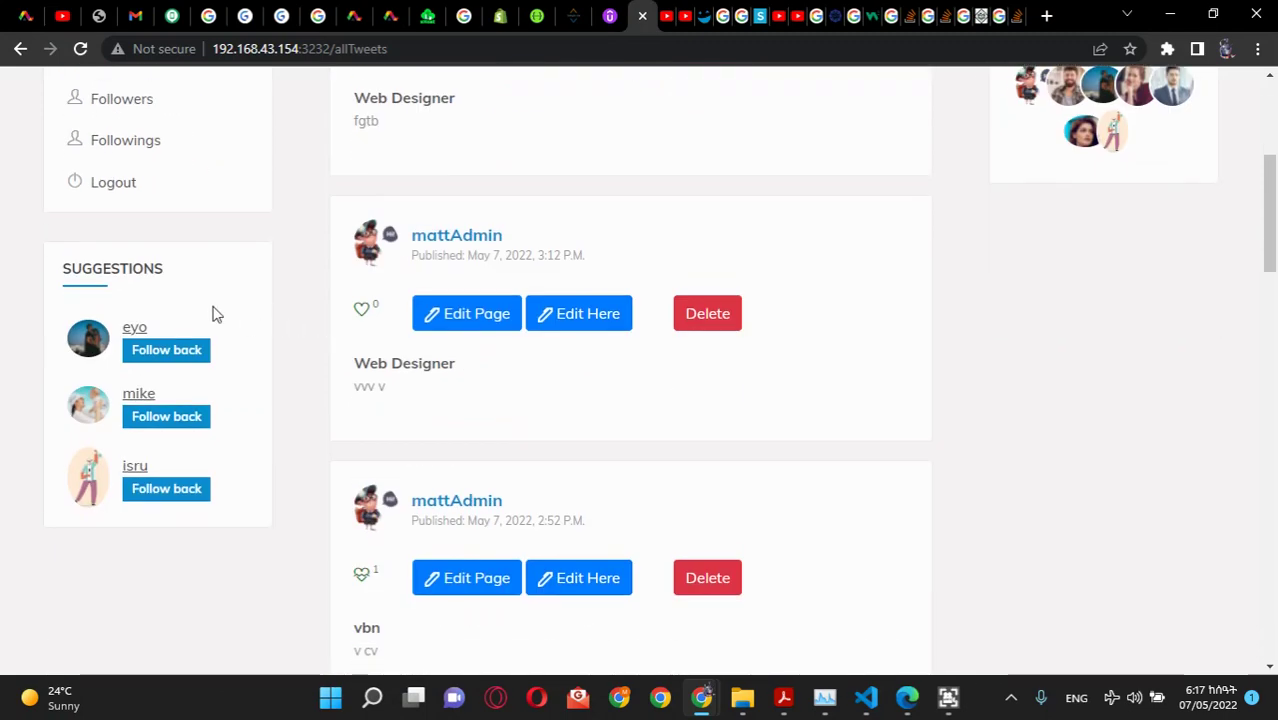
Step: View the profile of the first suggested user and follow that user back
{"action": "scroll", "coordinate": [174, 291], "scroll_direction": "up", "scroll_amount": 4}
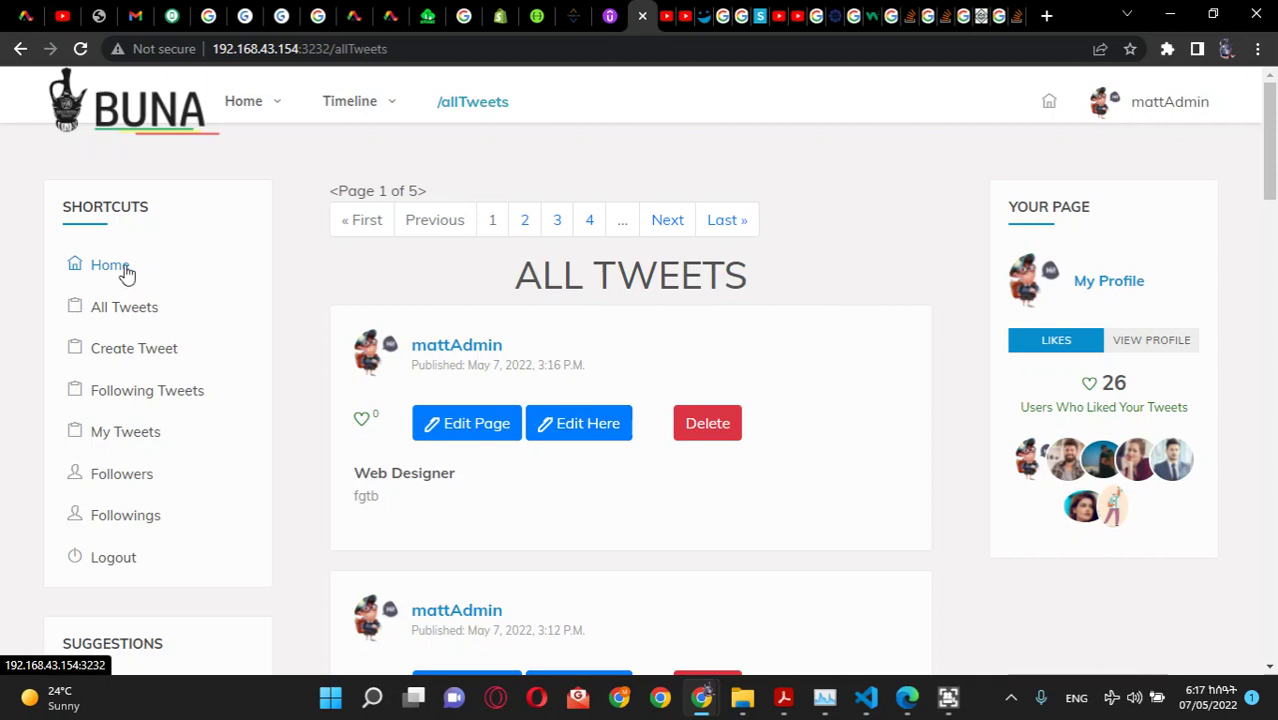
{"action": "scroll", "coordinate": [128, 345], "scroll_direction": "down", "scroll_amount": 4}
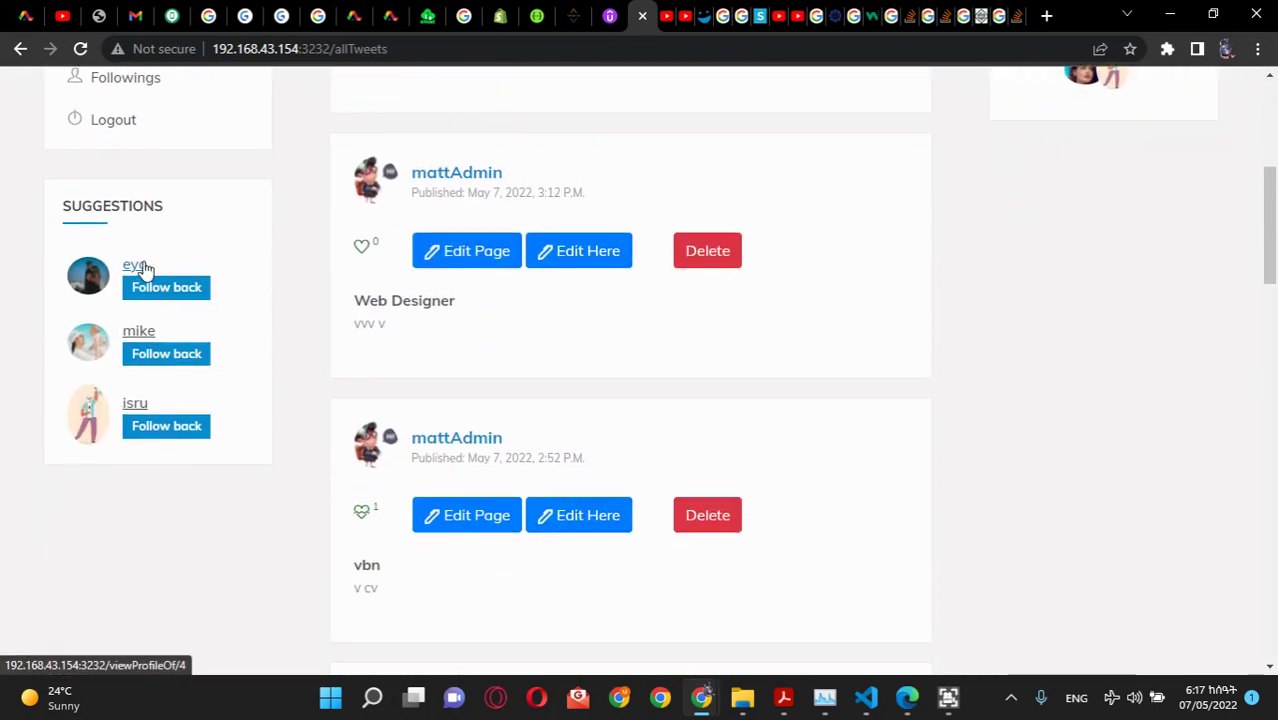
{"action": "left_click", "coordinate": [134, 266]}
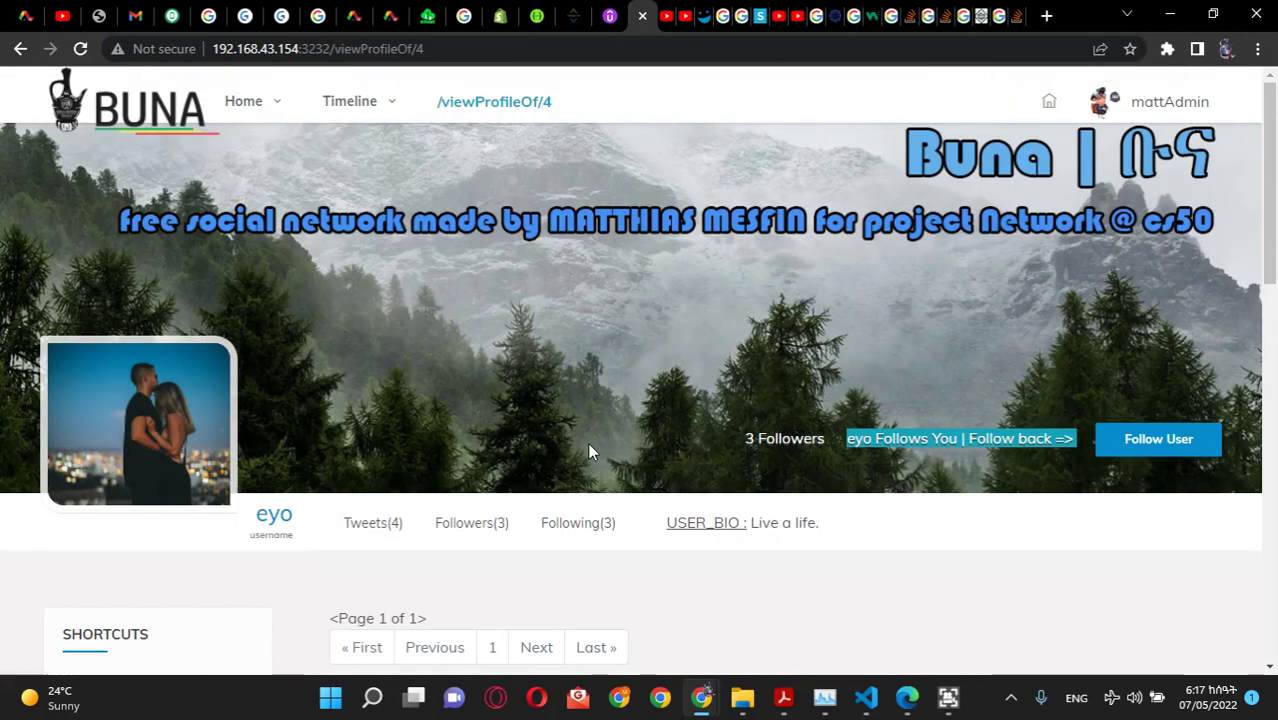
{"action": "scroll", "coordinate": [588, 442], "scroll_direction": "down", "scroll_amount": 3}
{"action": "left_click_drag", "start_coordinate": [337, 252], "coordinate": [628, 271]}
{"action": "left_click", "coordinate": [641, 315]}
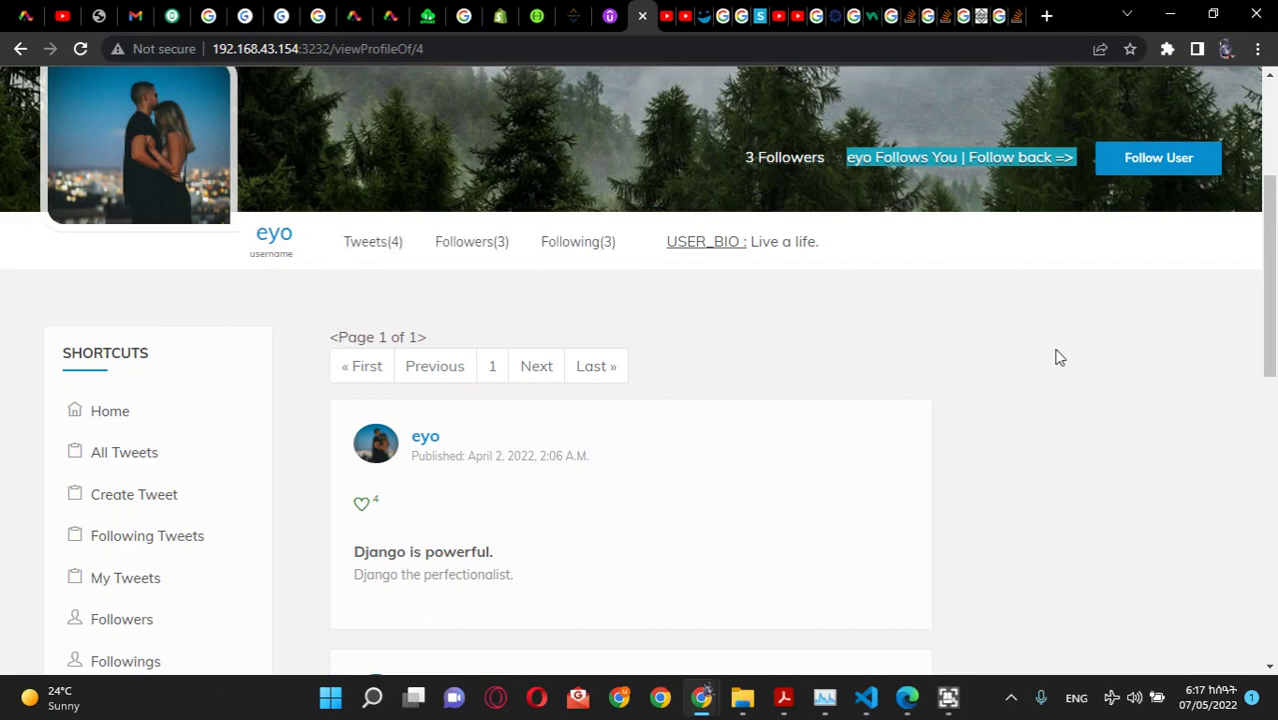
{"action": "left_click", "coordinate": [1185, 165]}
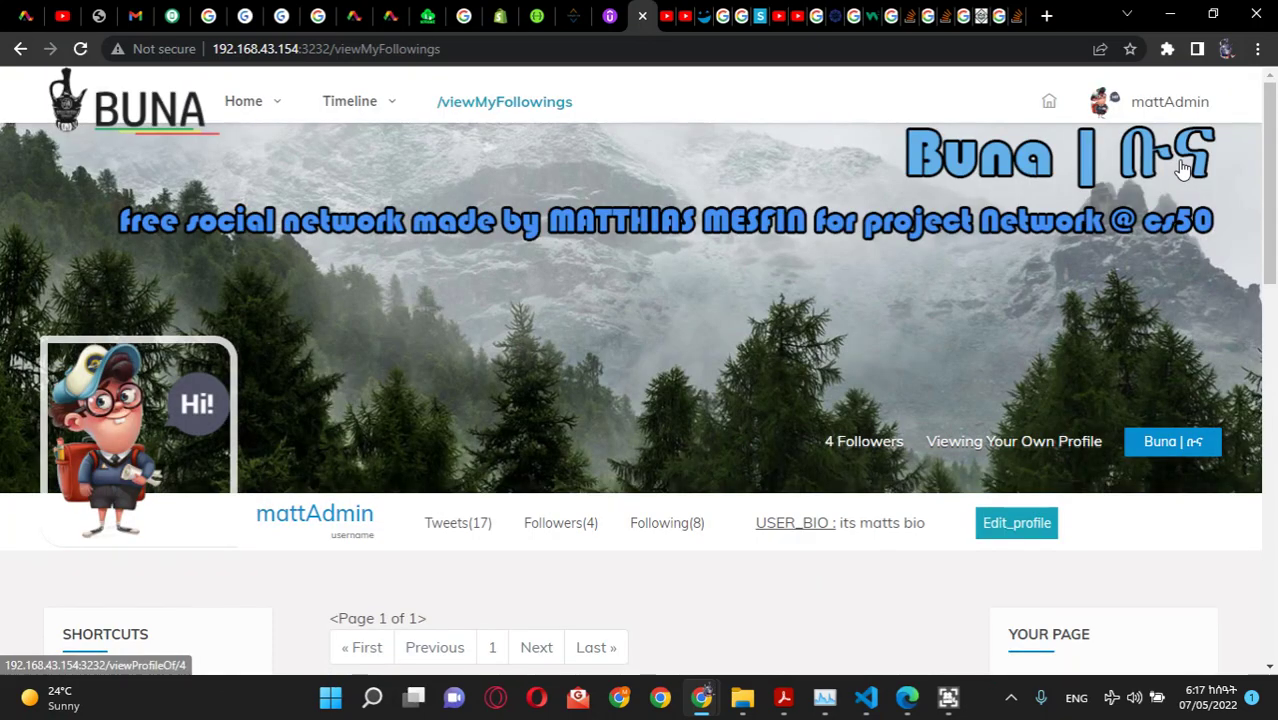
Step: Open the newly followed user's profile from the followings list and unfollow that user
{"action": "scroll", "coordinate": [380, 450], "scroll_direction": "down", "scroll_amount": 3}
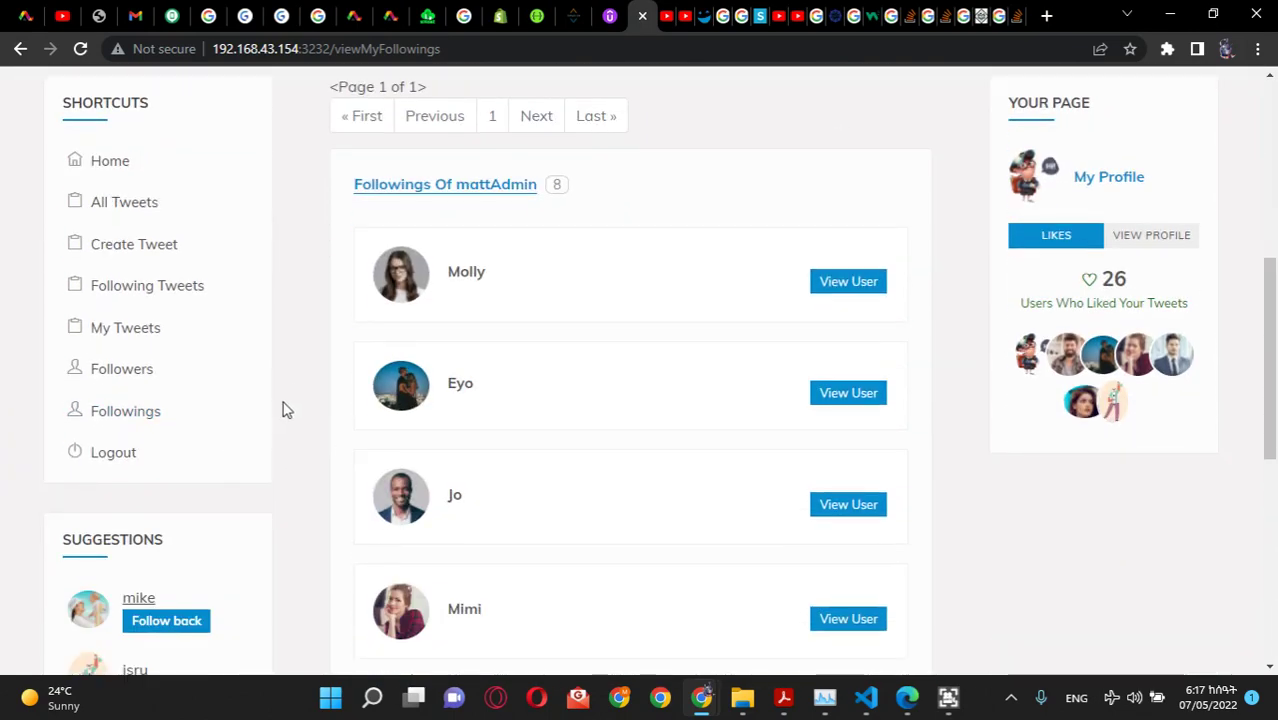
{"action": "left_click", "coordinate": [460, 385]}
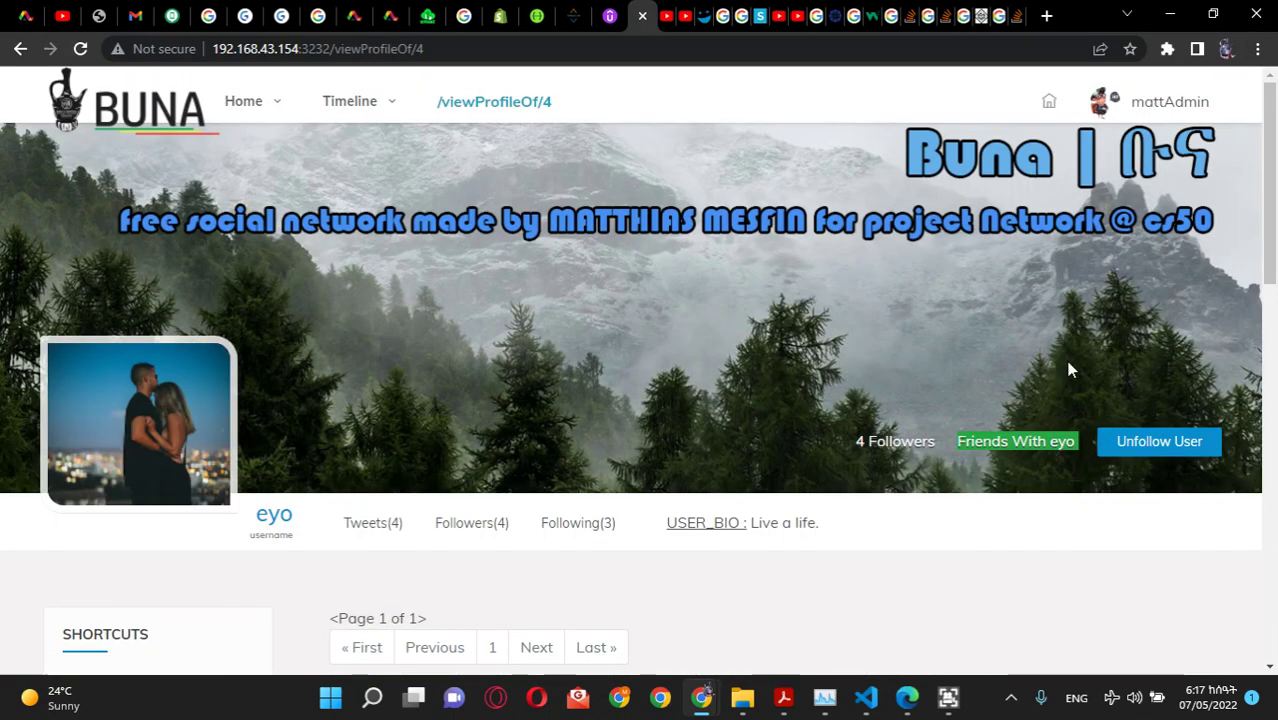
{"action": "left_click", "coordinate": [1149, 443]}
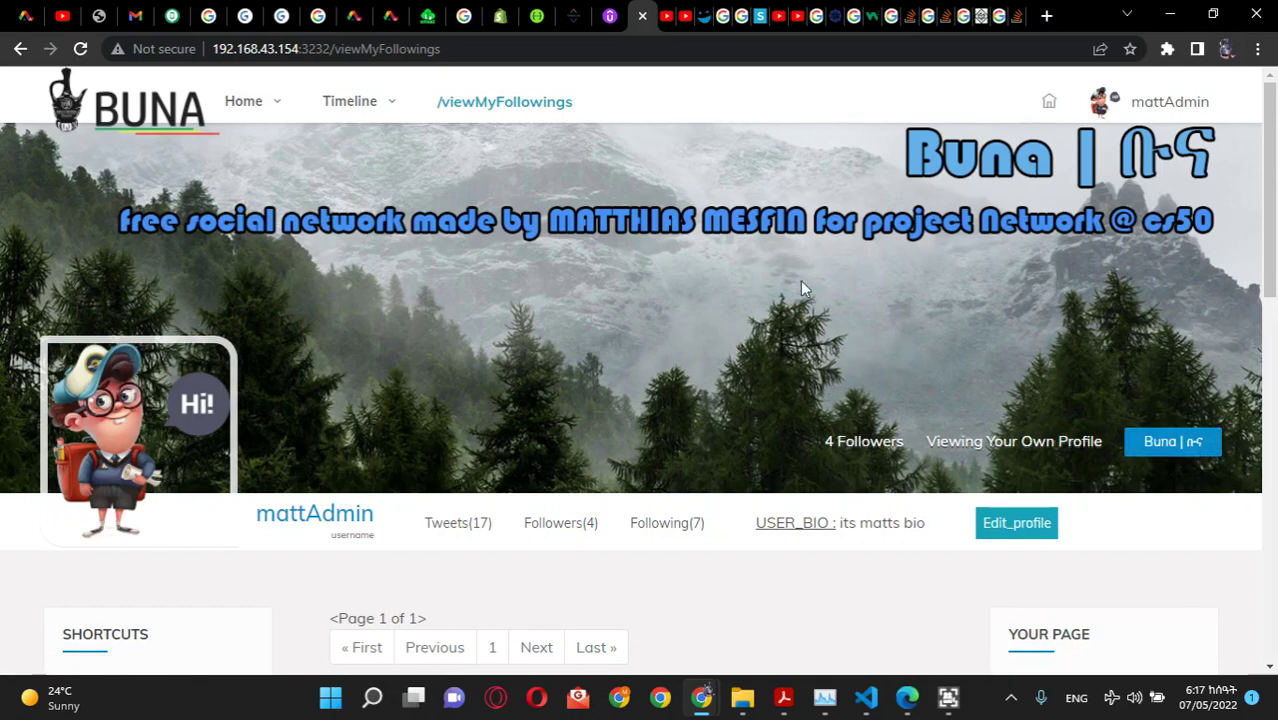
Step: Review the followings list of the own account and reload it
{"action": "scroll", "coordinate": [598, 300], "scroll_direction": "down", "scroll_amount": 4}
{"action": "scroll", "coordinate": [413, 420], "scroll_direction": "down", "scroll_amount": 1}
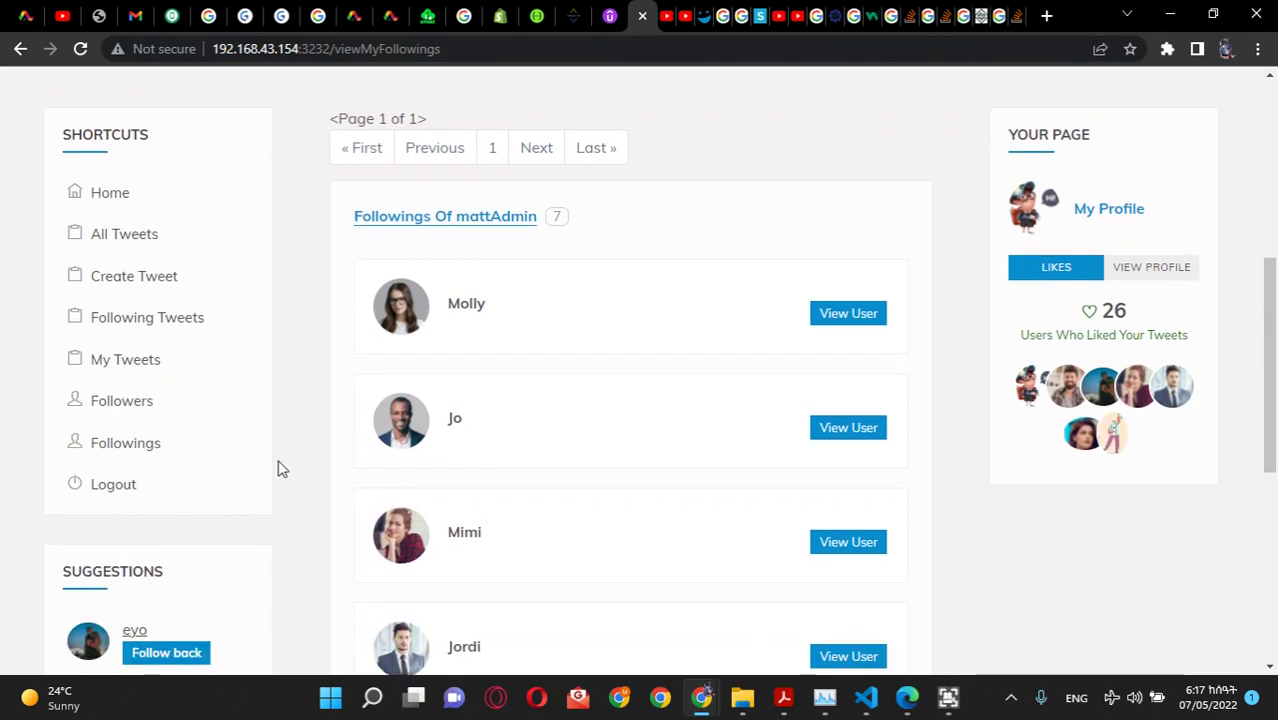
{"action": "left_click", "coordinate": [133, 451]}
{"action": "scroll", "coordinate": [467, 411], "scroll_direction": "down", "scroll_amount": 2}
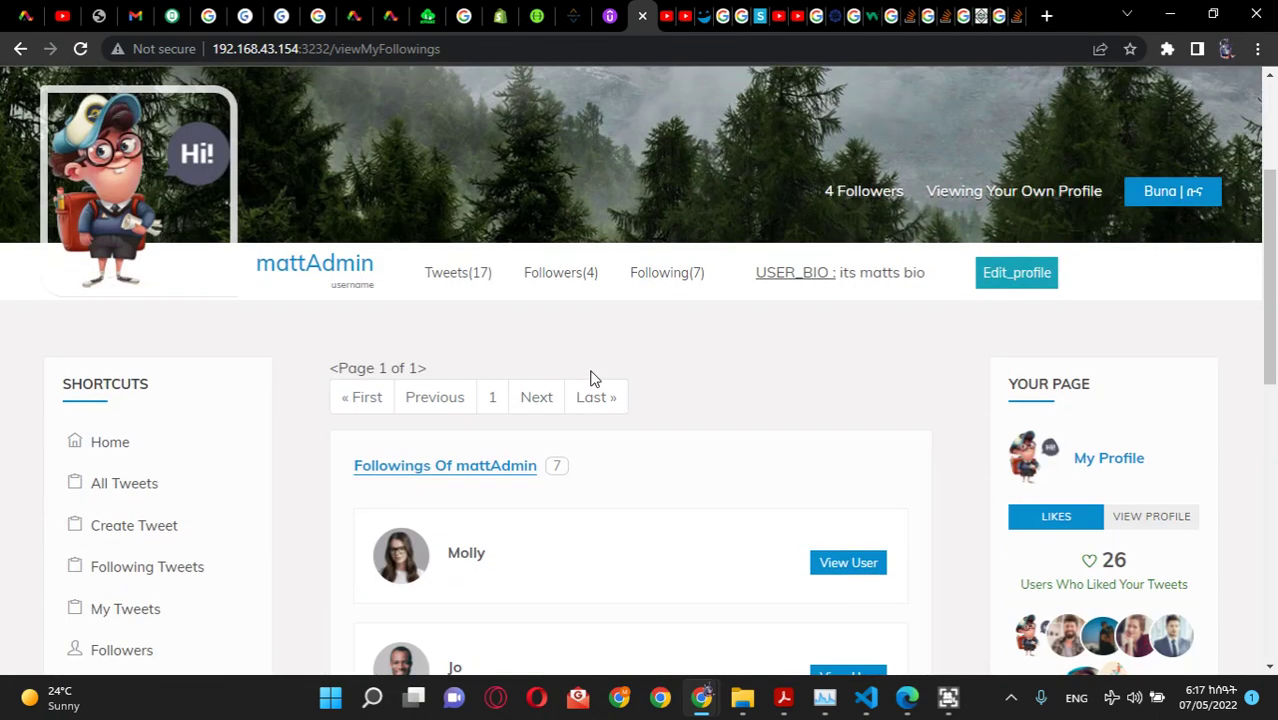
{"action": "scroll", "coordinate": [575, 405], "scroll_direction": "down", "scroll_amount": 1}
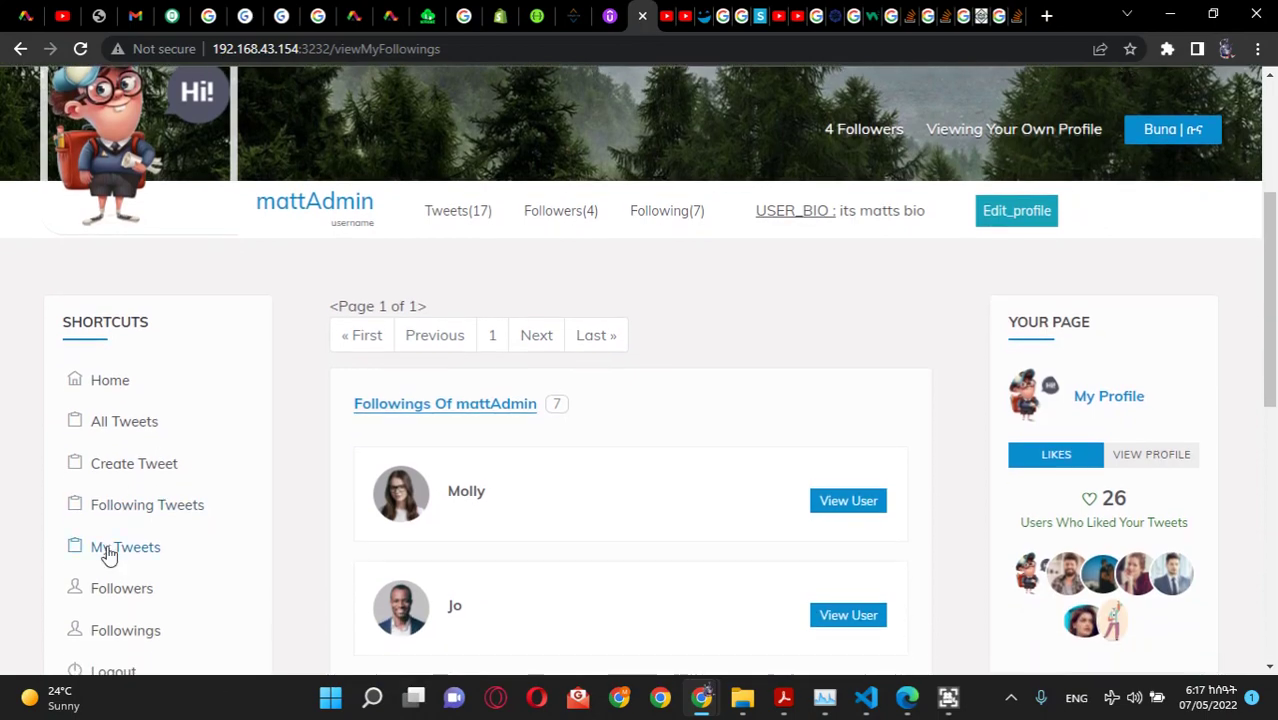
Step: Browse the tweets posted by the followed users
{"action": "left_click", "coordinate": [155, 506]}
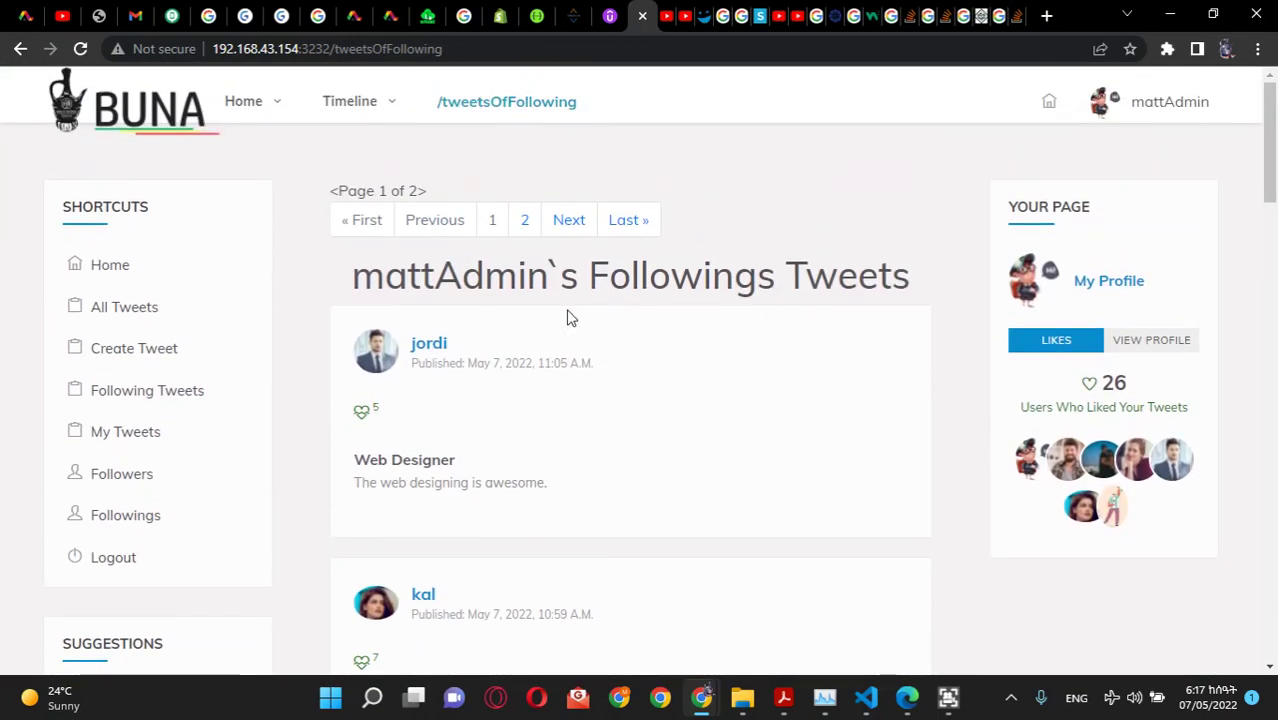
{"action": "scroll", "coordinate": [566, 318], "scroll_direction": "down", "scroll_amount": 6}
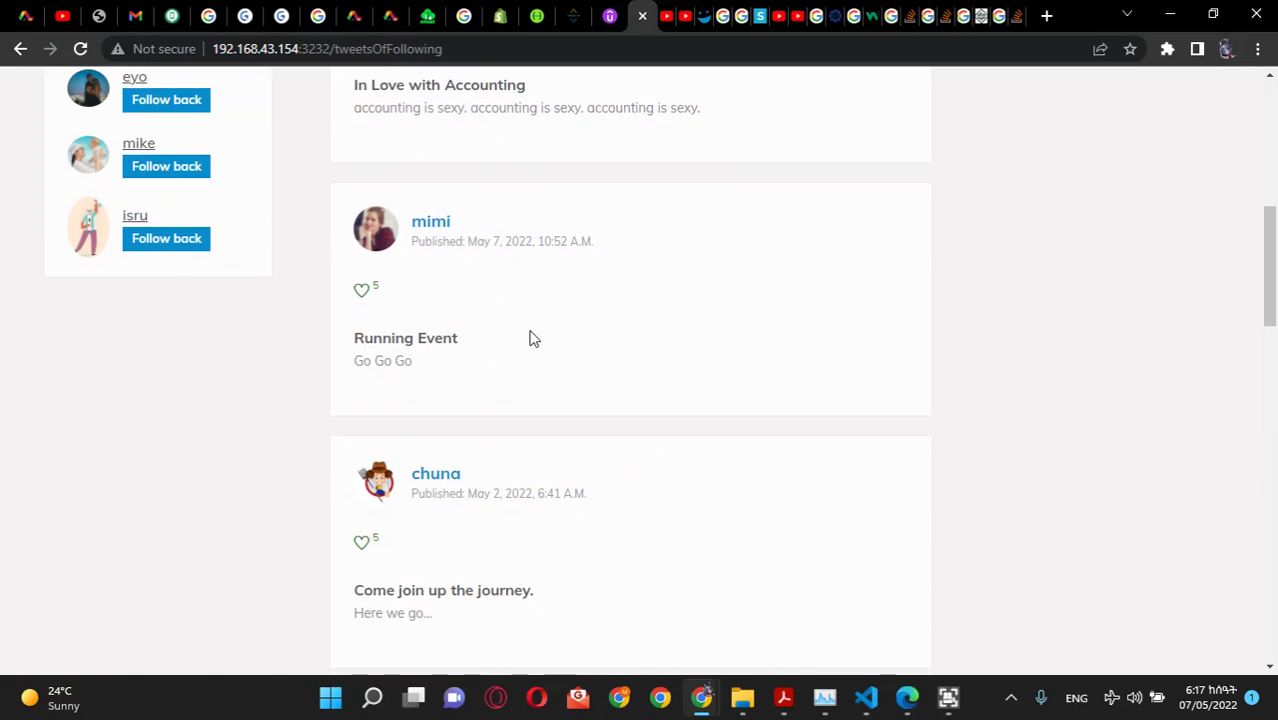
{"action": "scroll", "coordinate": [550, 310], "scroll_direction": "up", "scroll_amount": 6}
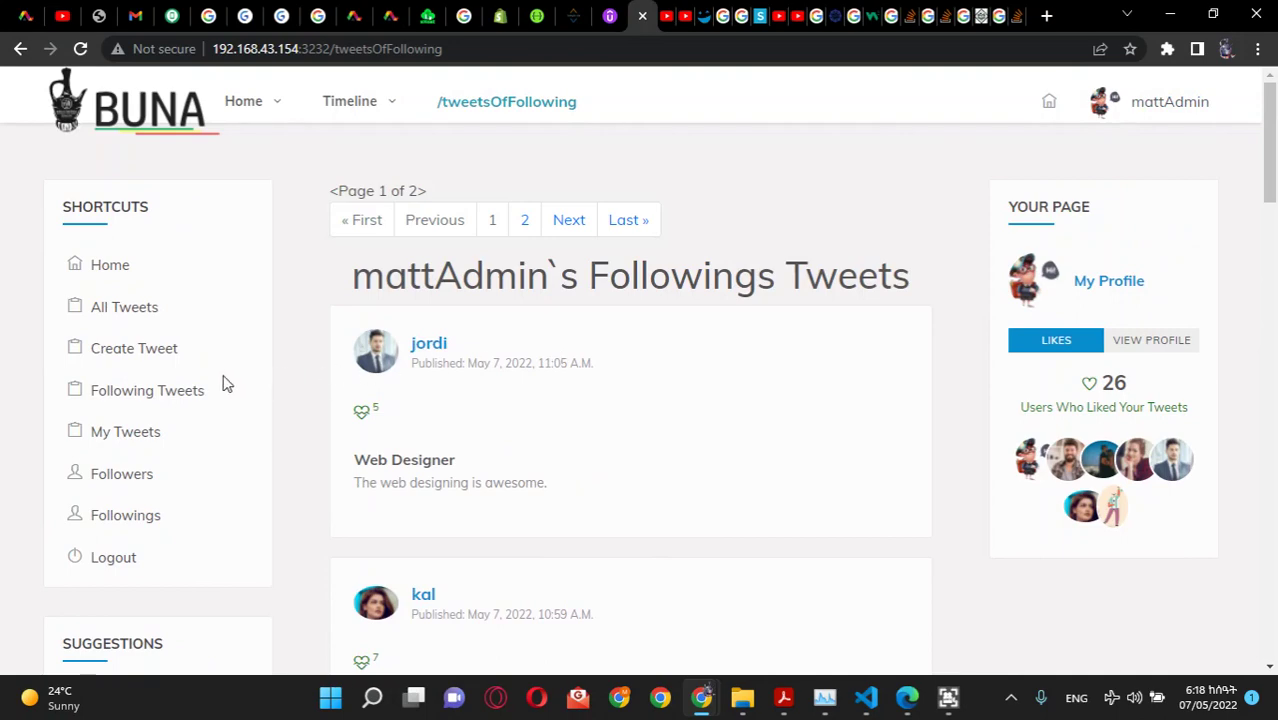
Step: Look through the first page of all tweets and its pagination
{"action": "left_click", "coordinate": [112, 310]}
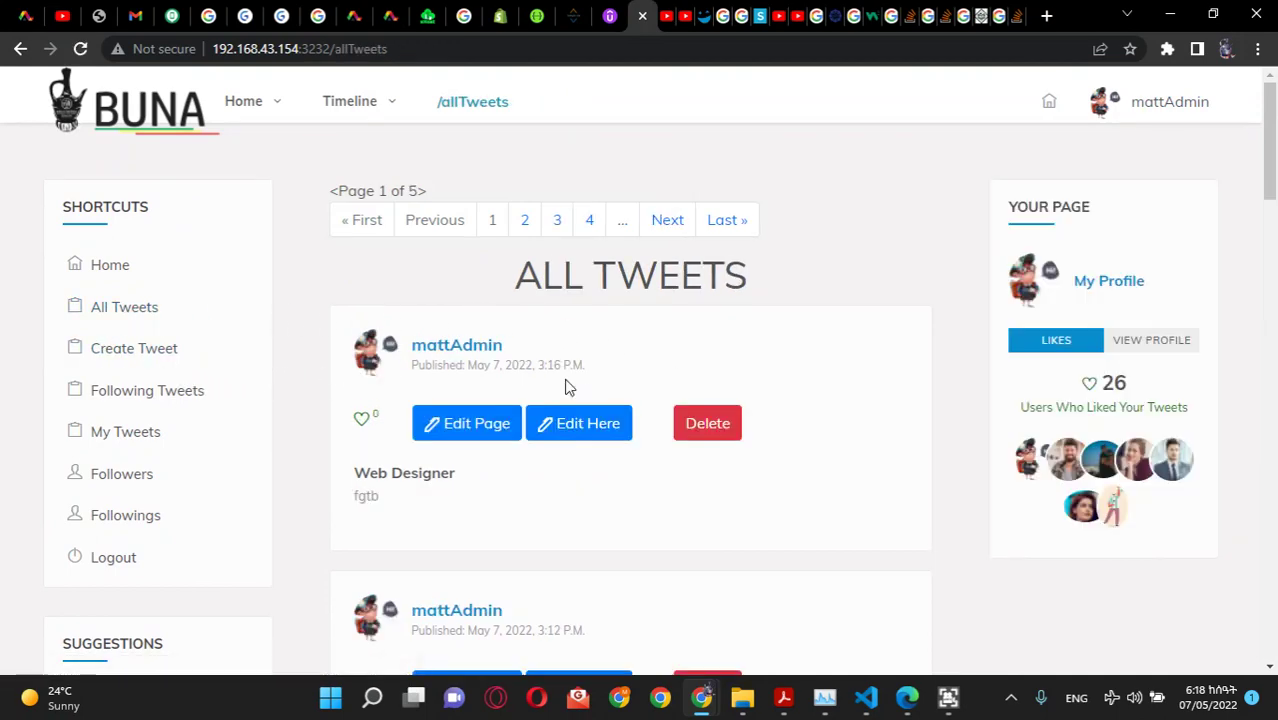
{"action": "scroll", "coordinate": [565, 310], "scroll_direction": "down", "scroll_amount": 2}
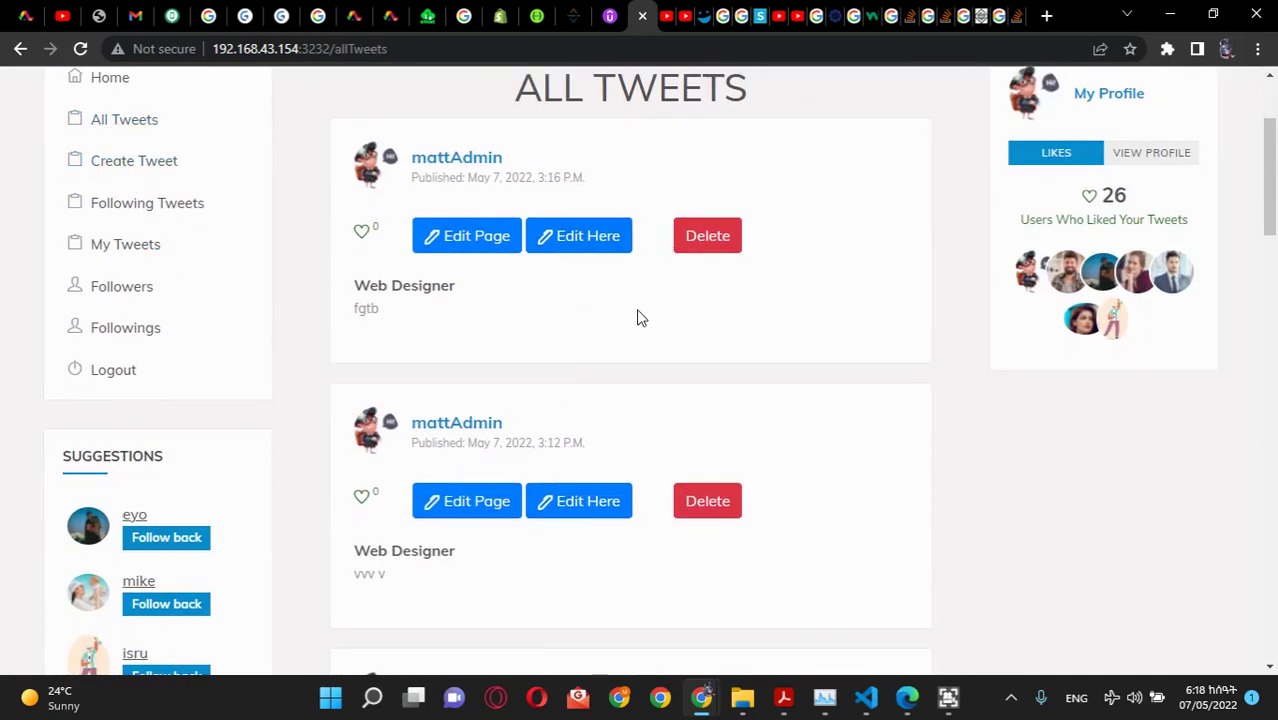
{"action": "scroll", "coordinate": [630, 325], "scroll_direction": "up", "scroll_amount": 2}
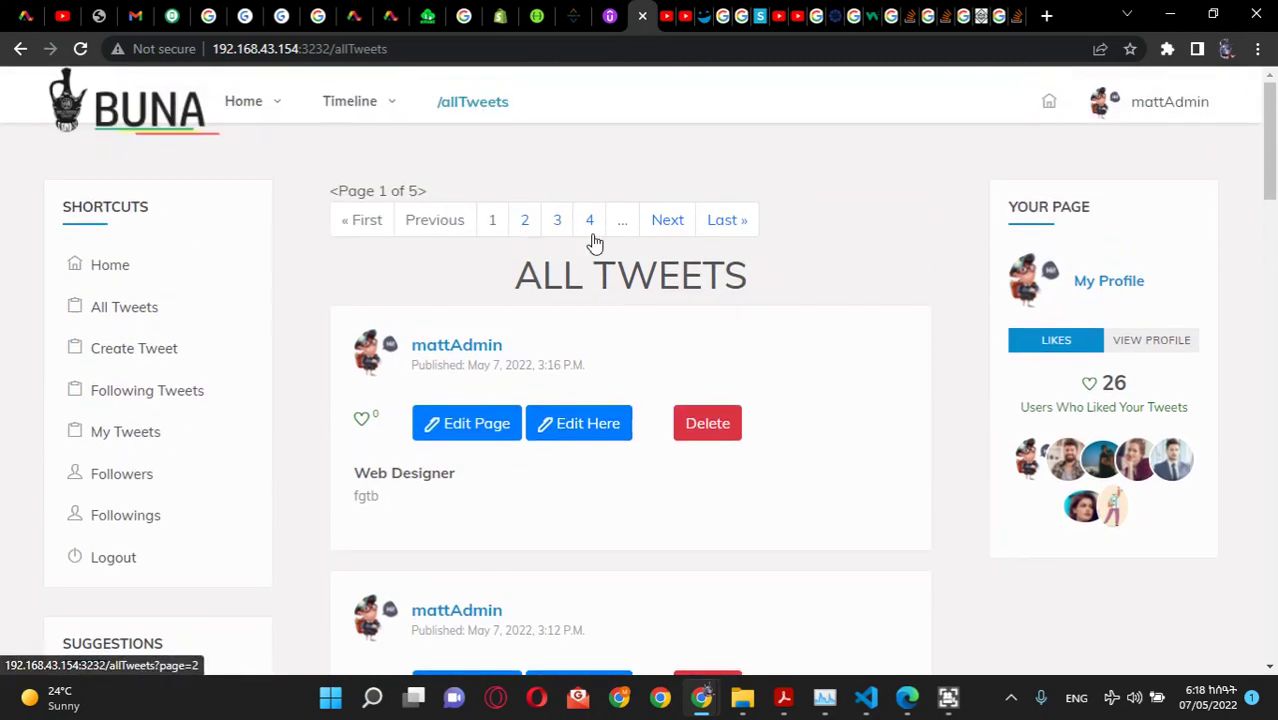
{"action": "scroll", "coordinate": [899, 417], "scroll_direction": "down", "scroll_amount": 5}
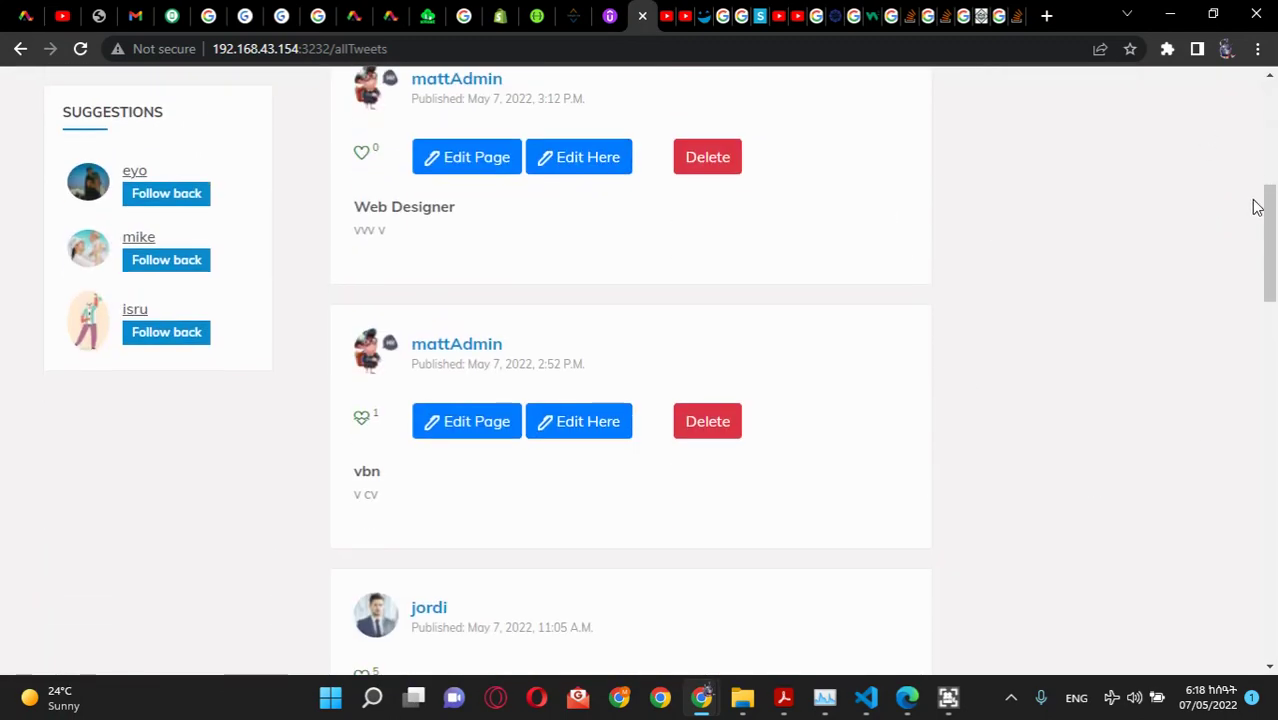
{"action": "left_click_drag", "start_coordinate": [1257, 207], "coordinate": [1268, 110]}
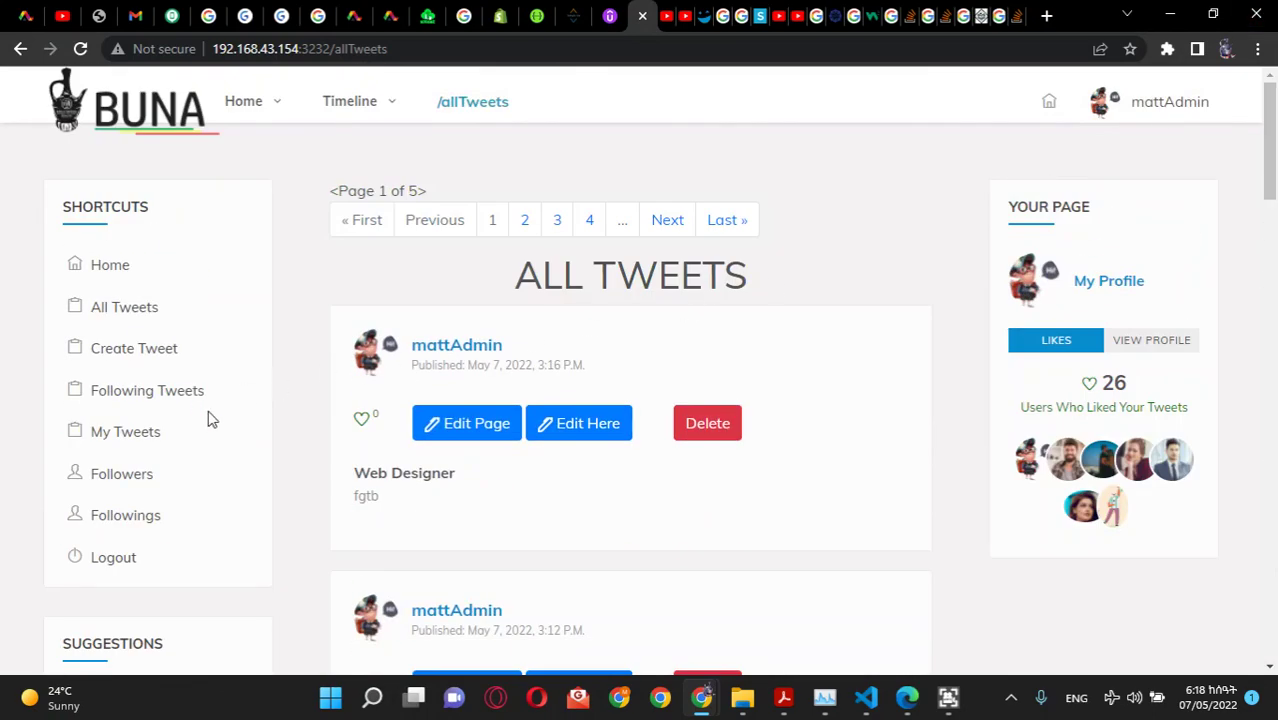
Step: Go to the own tweets, view the newest tweet's separate edit page, and return to the list
{"action": "left_click", "coordinate": [153, 436]}
{"action": "scroll", "coordinate": [567, 438], "scroll_direction": "down", "scroll_amount": 1}
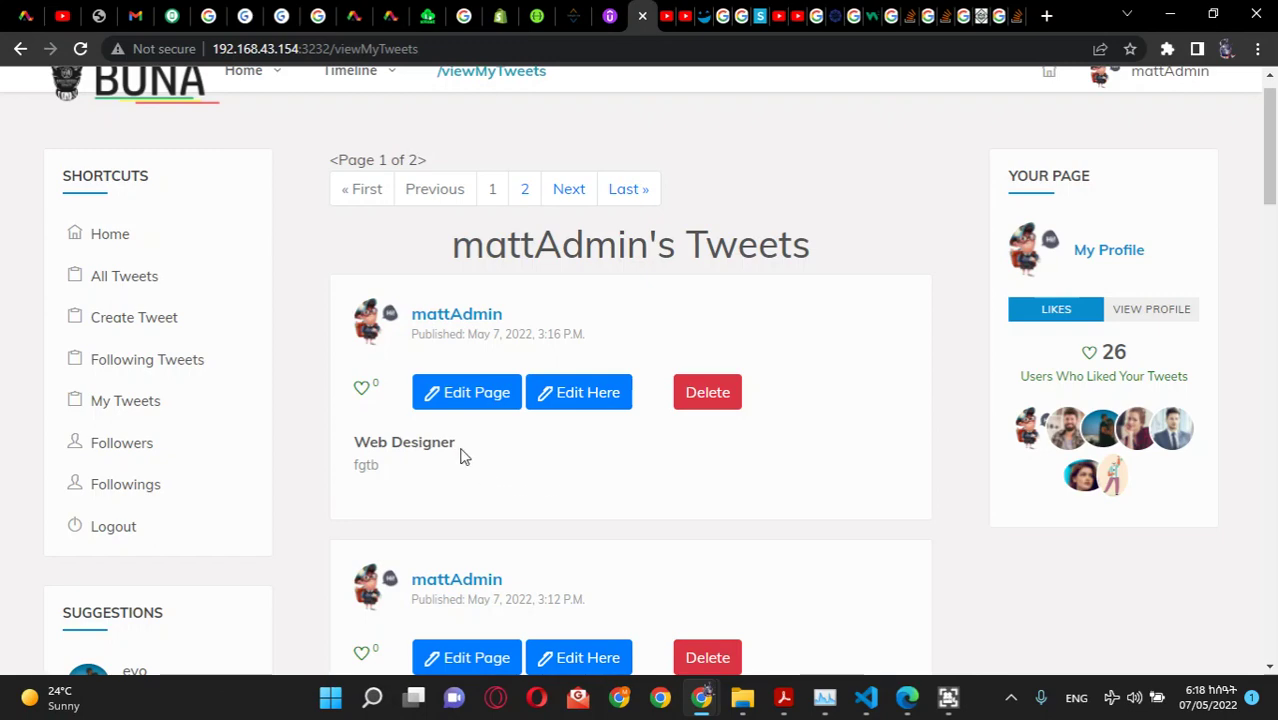
{"action": "left_click", "coordinate": [485, 390]}
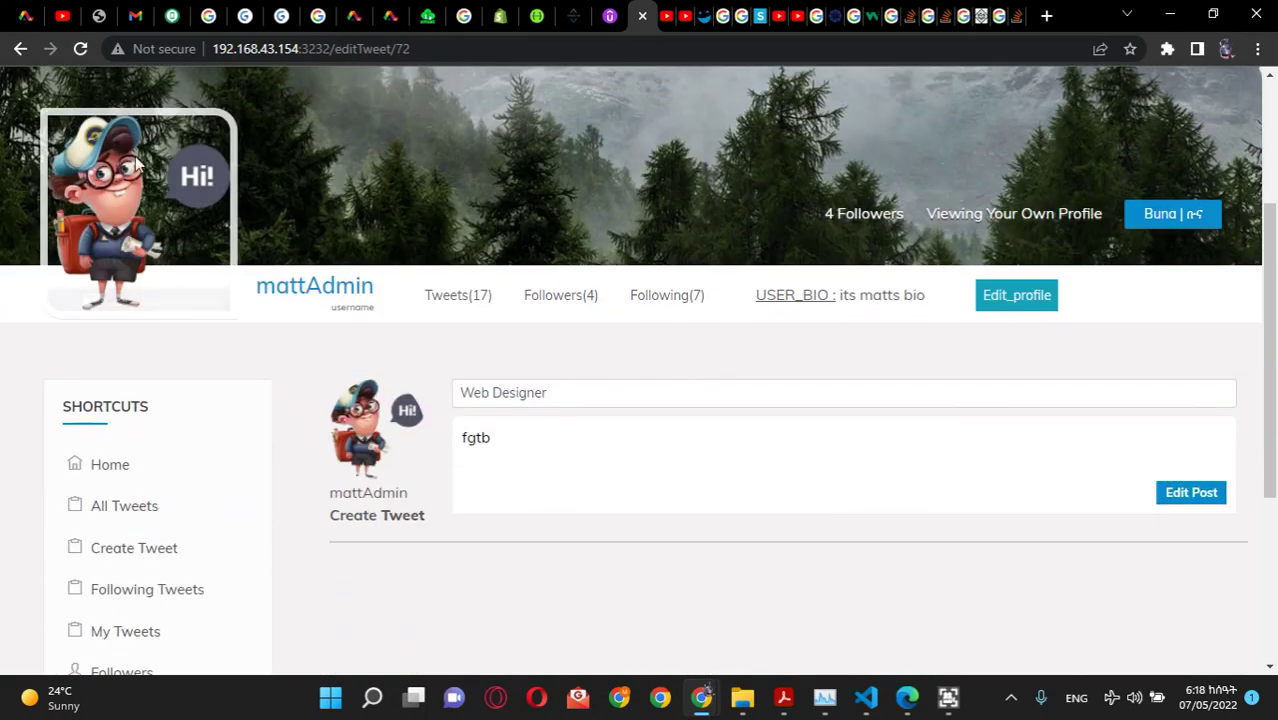
{"action": "left_click", "coordinate": [20, 48]}
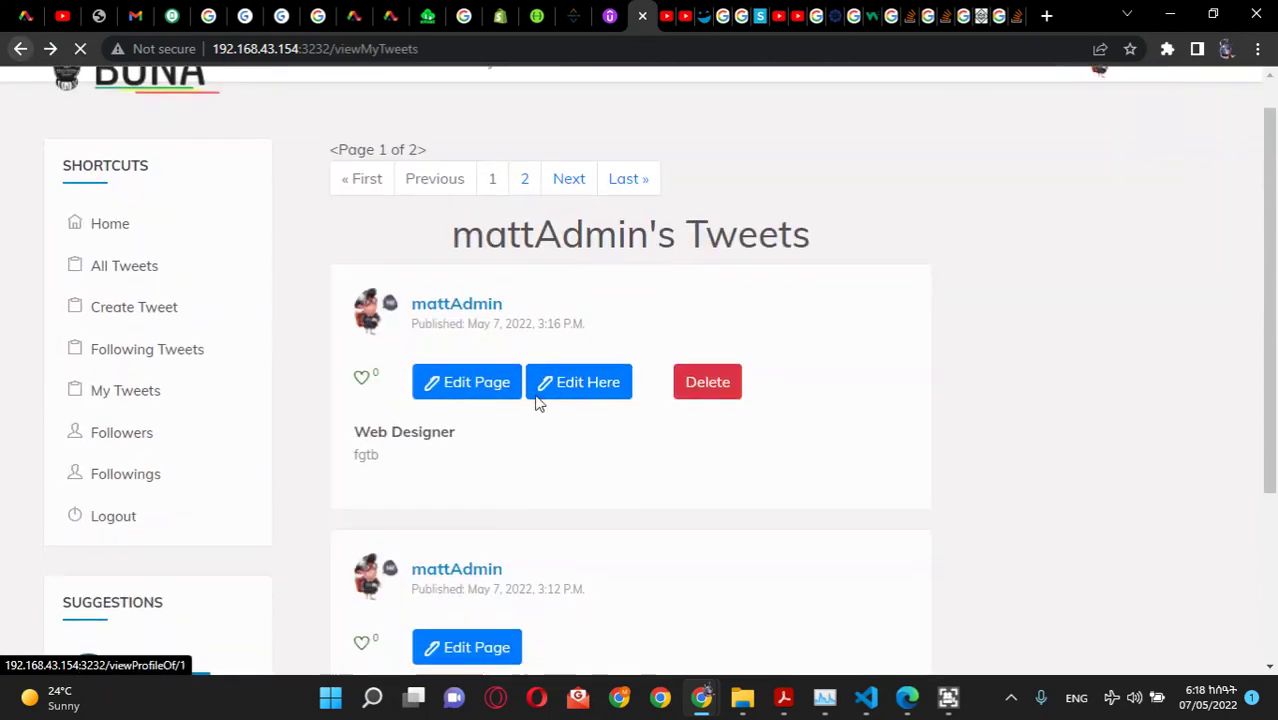
Step: Edit the newest tweet in place, setting its title to "dvfrdsvg" and its description to "dffv", and save the changes
{"action": "scroll", "coordinate": [561, 419], "scroll_direction": "down", "scroll_amount": 2}
{"action": "left_click", "coordinate": [592, 190]}
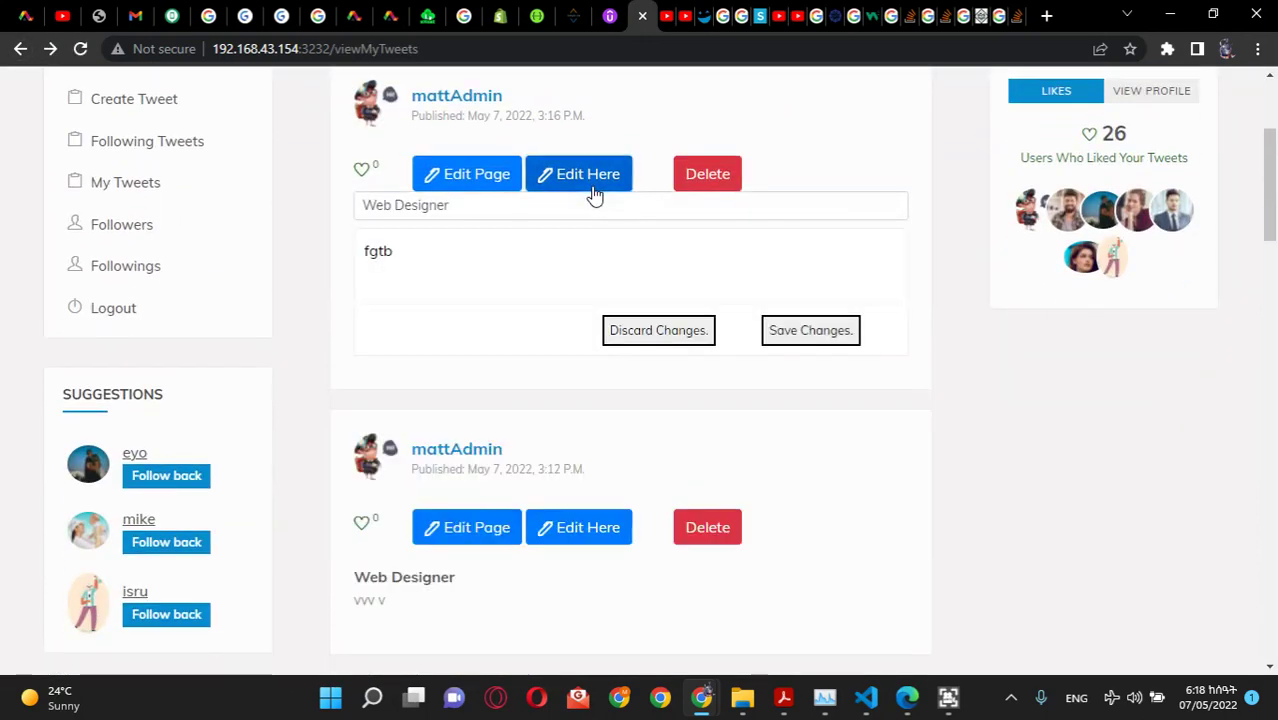
{"action": "left_click", "coordinate": [475, 214]}
{"action": "left_click_drag", "start_coordinate": [475, 217], "coordinate": [292, 210]}
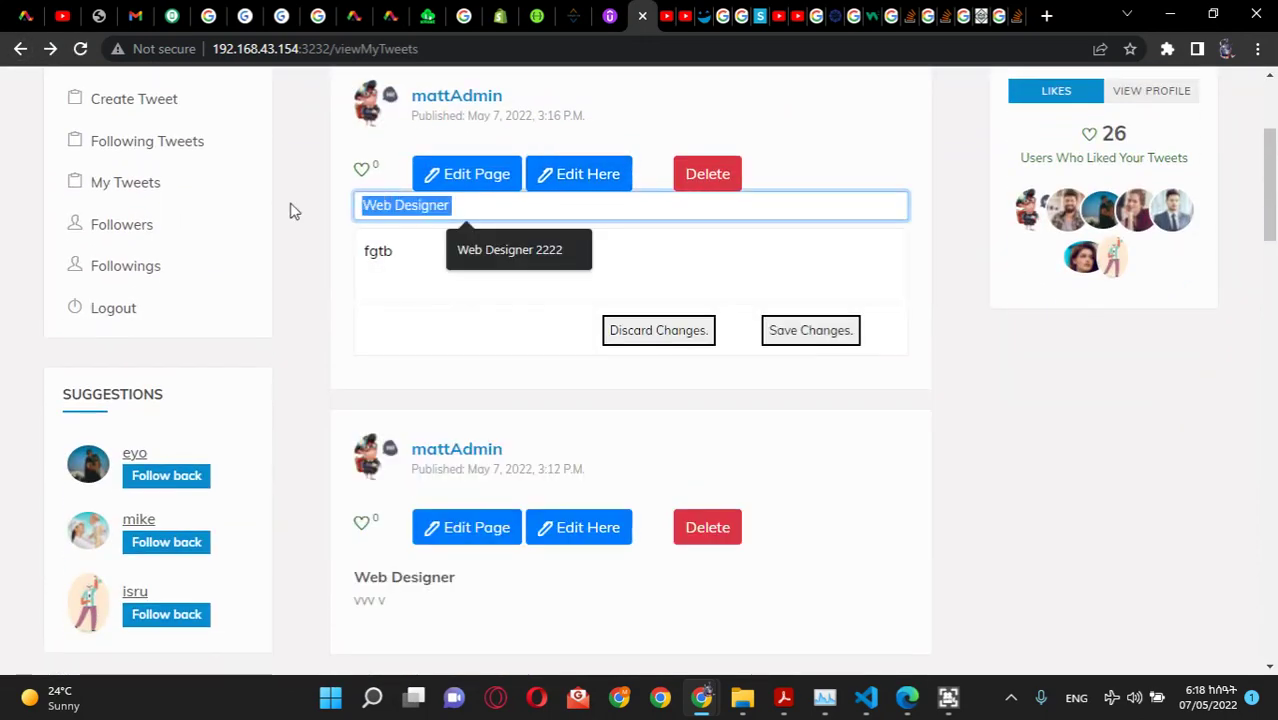
{"action": "type", "text": "dvfrdsvg"}
{"action": "left_click_drag", "start_coordinate": [491, 250], "coordinate": [334, 265]}
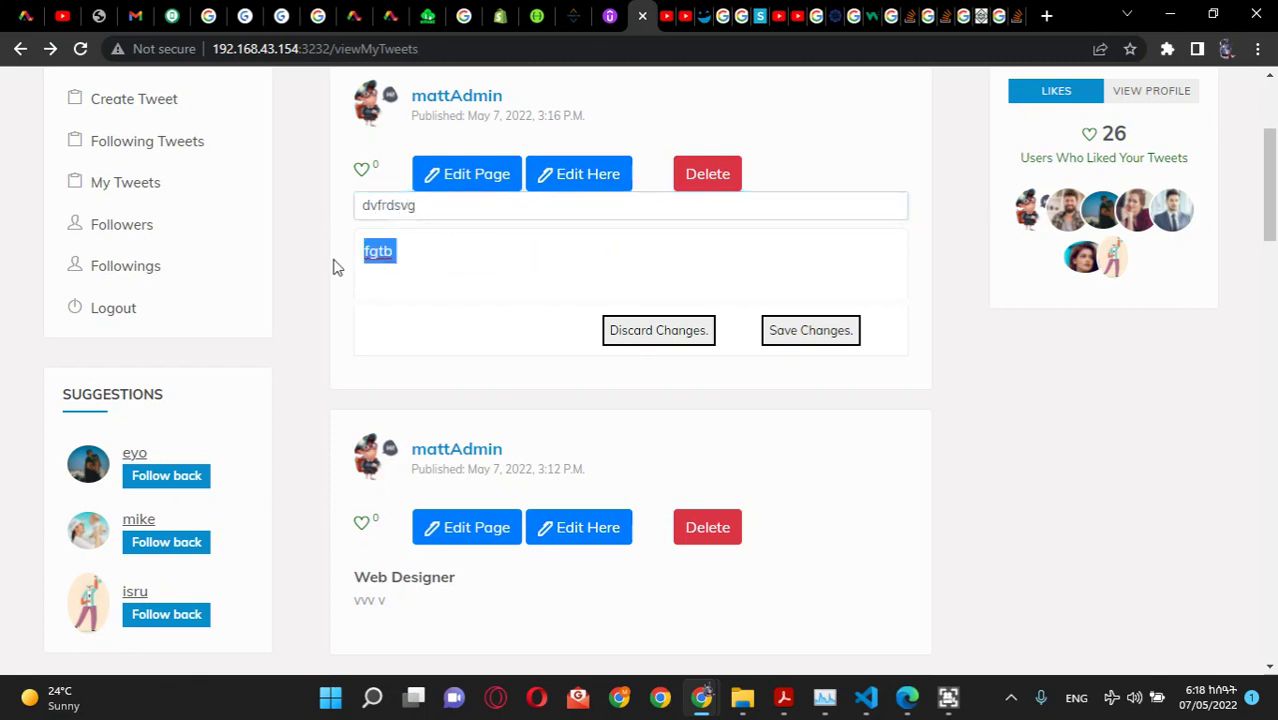
{"action": "type", "text": "dffv"}
{"action": "left_click", "coordinate": [836, 333]}
{"action": "scroll", "coordinate": [509, 298], "scroll_direction": "up", "scroll_amount": 1}
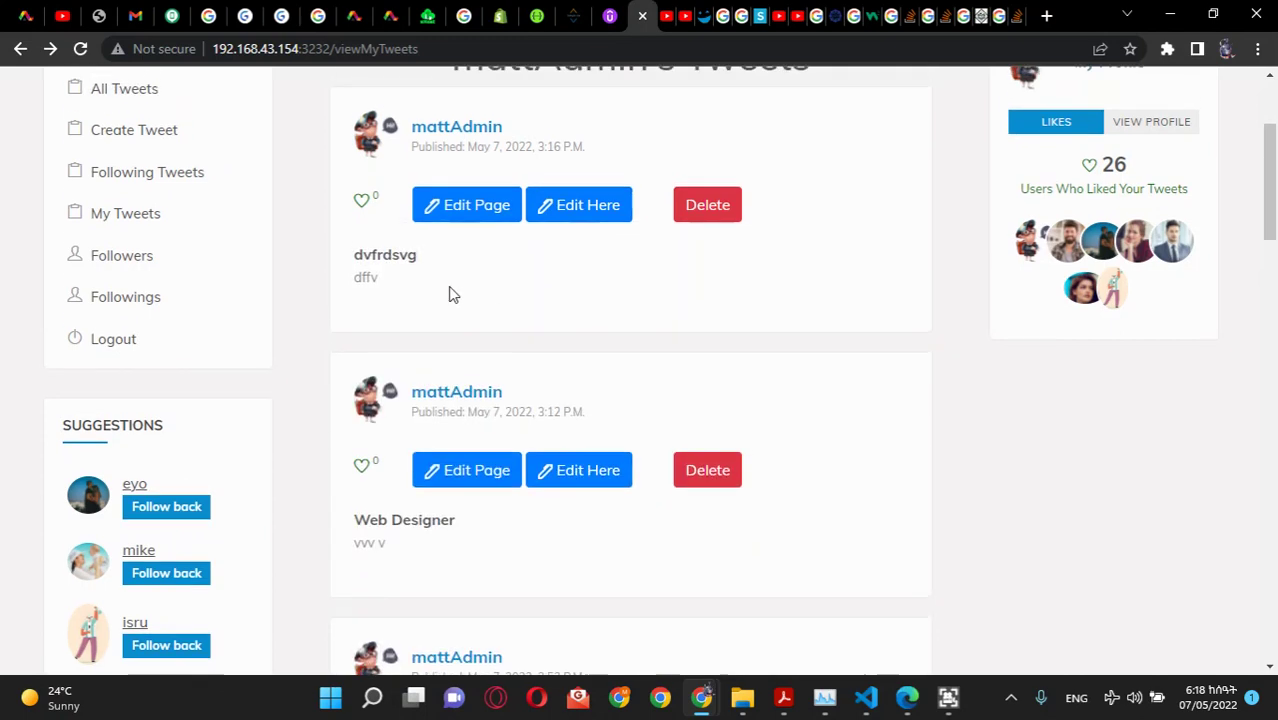
{"action": "mouse_move", "coordinate": [409, 286]}
{"action": "left_mouse_down"}
{"action": "mouse_move", "coordinate": [354, 256]}
{"action": "mouse_move", "coordinate": [392, 281]}
{"action": "left_mouse_up"}
{"action": "left_click", "coordinate": [380, 285]}
{"action": "scroll", "coordinate": [362, 292], "scroll_direction": "up", "scroll_amount": 1}
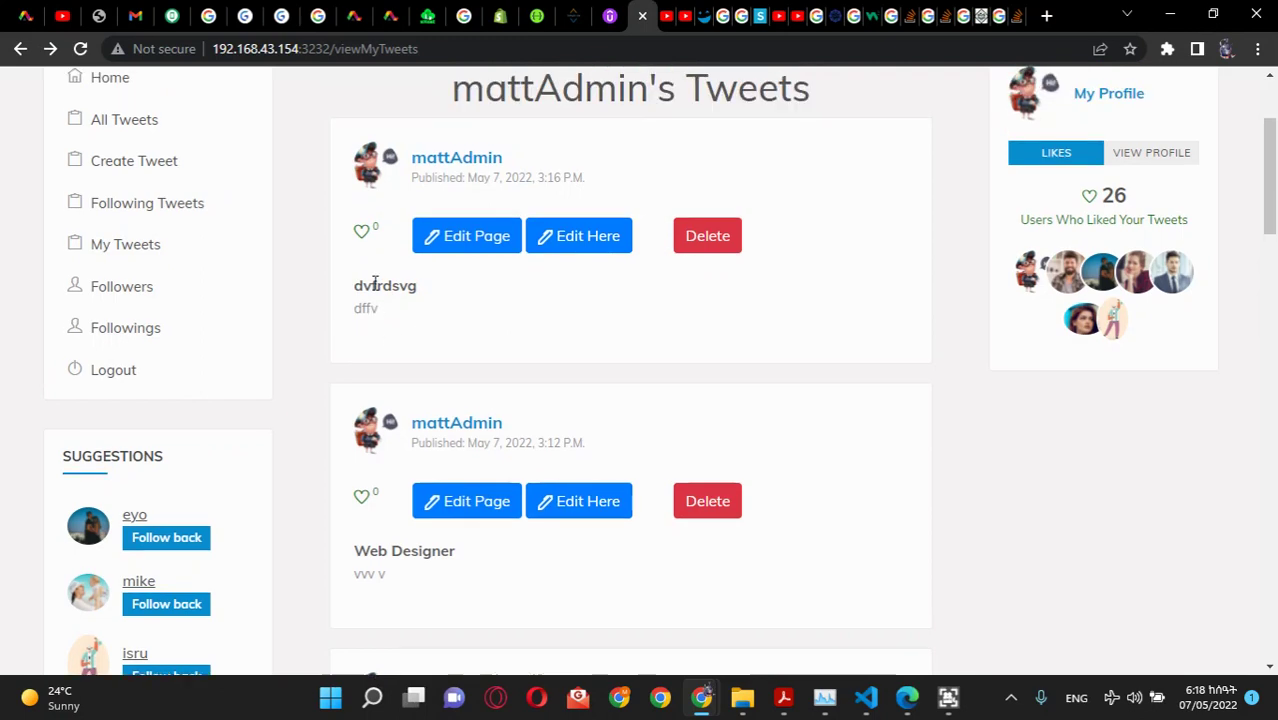
Step: Like the "dvfrdsvg" and "Web Designer" tweets, and toggle the likes on the "vbn" and "Great Fun With Fams." tweets off and on
{"action": "left_click", "coordinate": [362, 234]}
{"action": "left_click", "coordinate": [362, 498]}
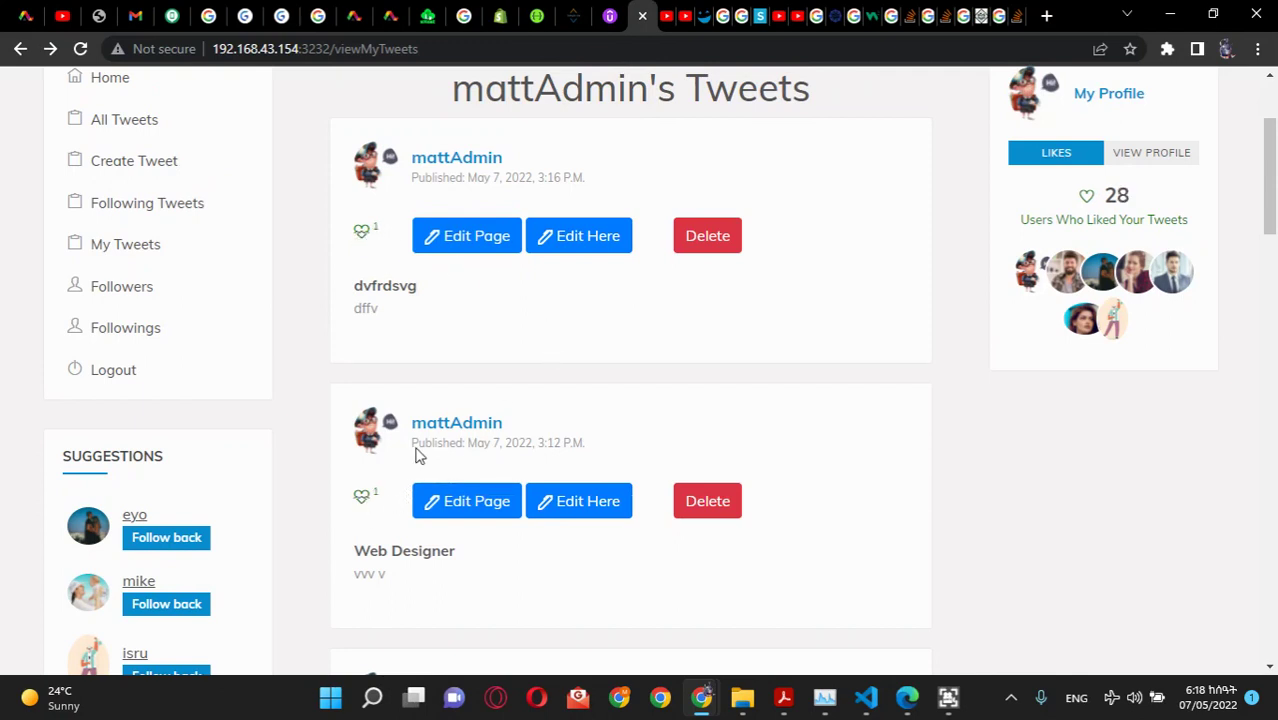
{"action": "scroll", "coordinate": [513, 402], "scroll_direction": "down", "scroll_amount": 4}
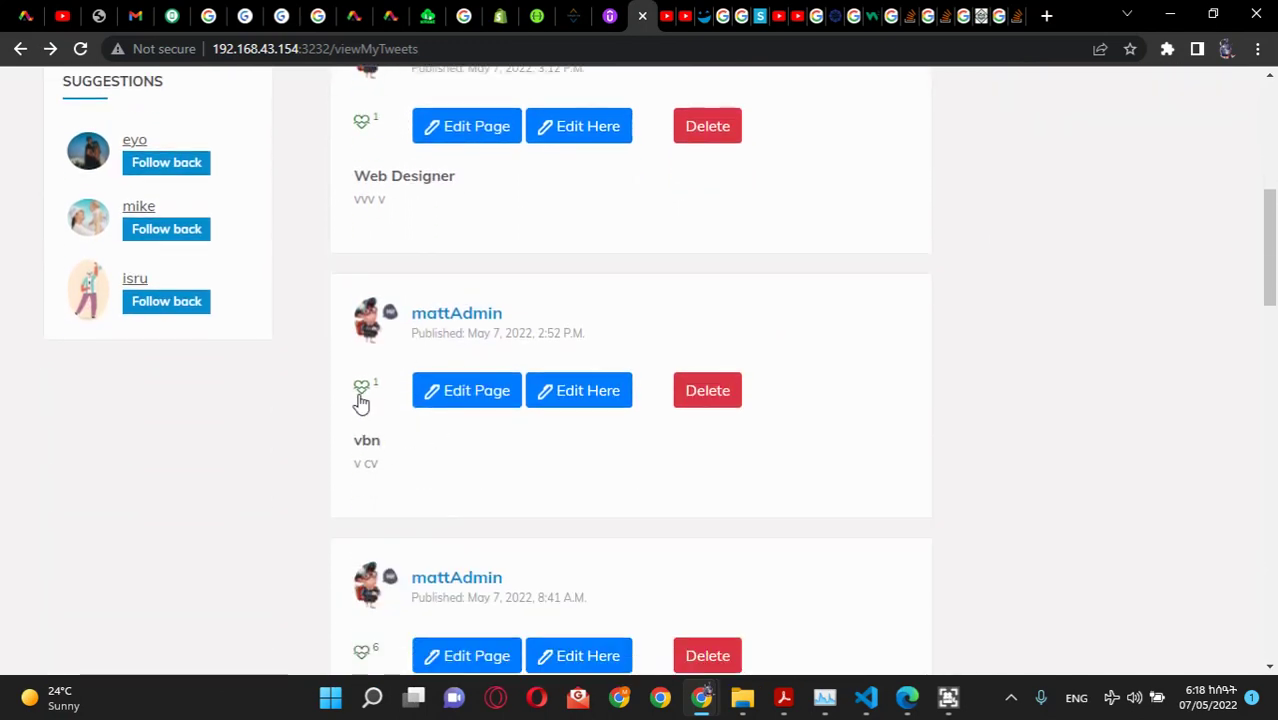
{"action": "scroll", "coordinate": [368, 412], "scroll_direction": "down", "scroll_amount": 3}
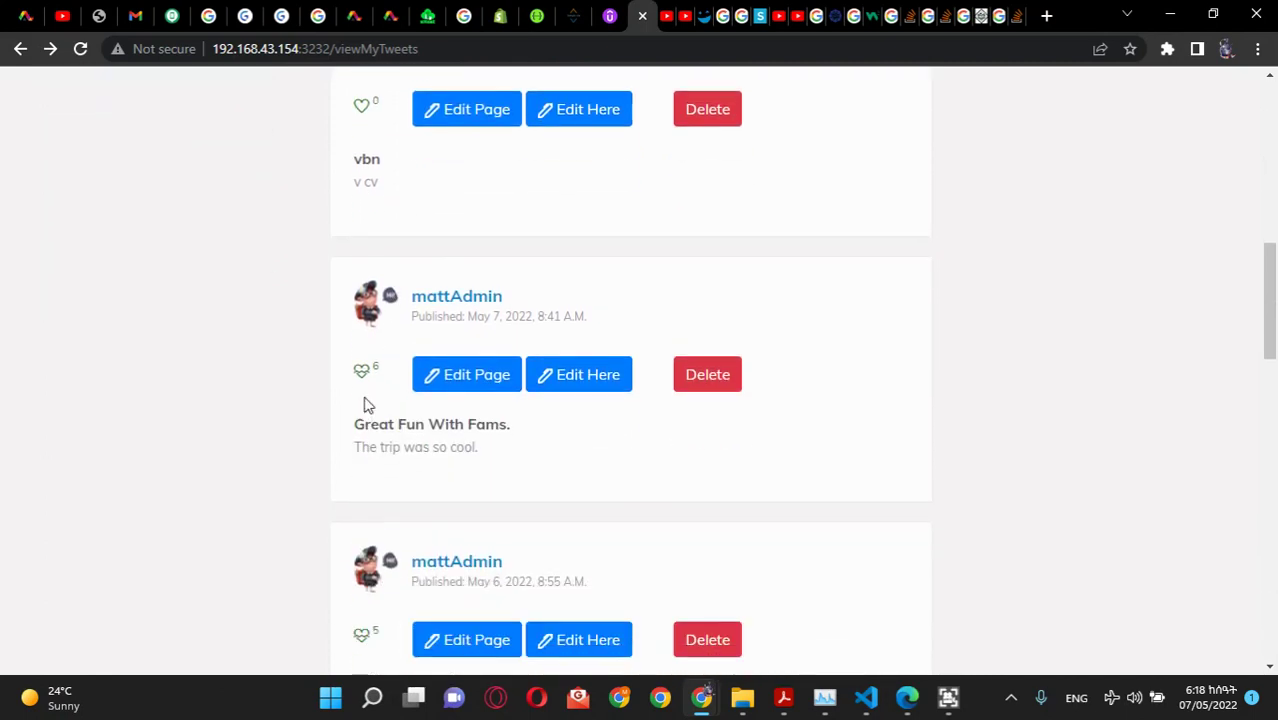
{"action": "left_click", "coordinate": [362, 372]}
{"action": "left_click", "coordinate": [360, 372]}
Step: Go to the own profile through the newest tweet's author and update the profile picture to the btm-banner image from the resources folder
{"action": "scroll", "coordinate": [465, 273], "scroll_direction": "up", "scroll_amount": 1}
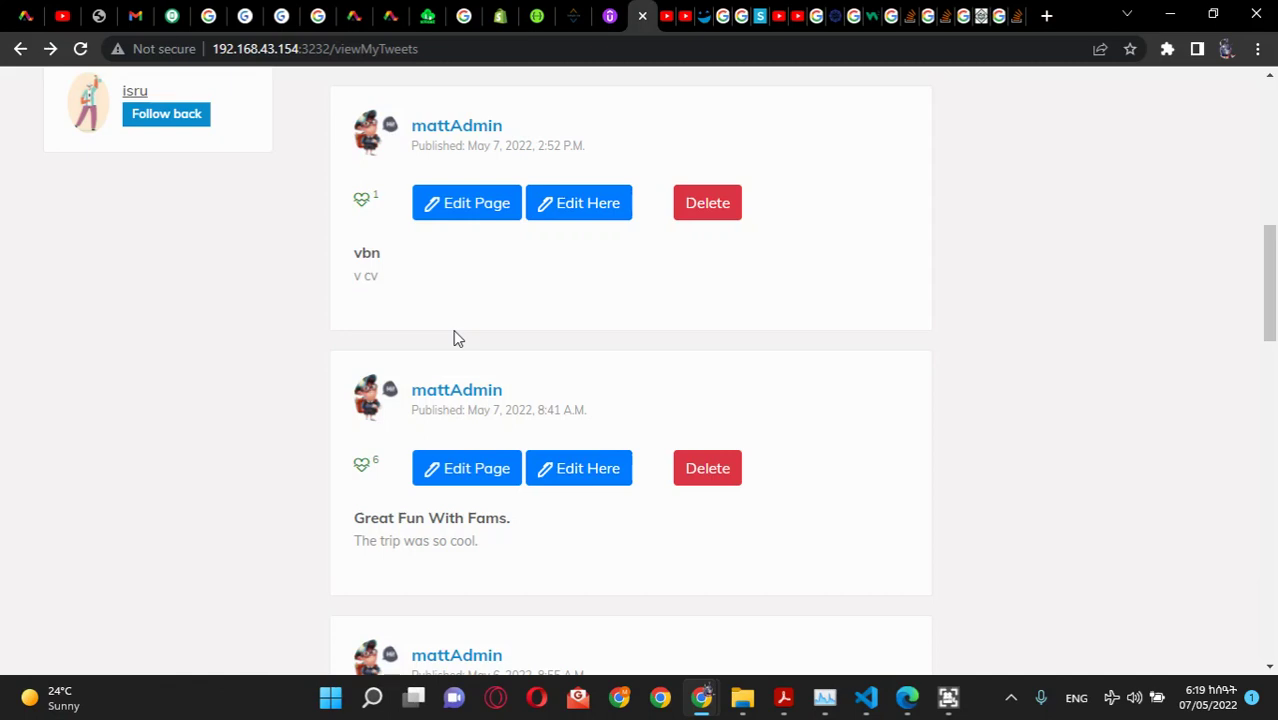
{"action": "scroll", "coordinate": [455, 330], "scroll_direction": "up", "scroll_amount": 3}
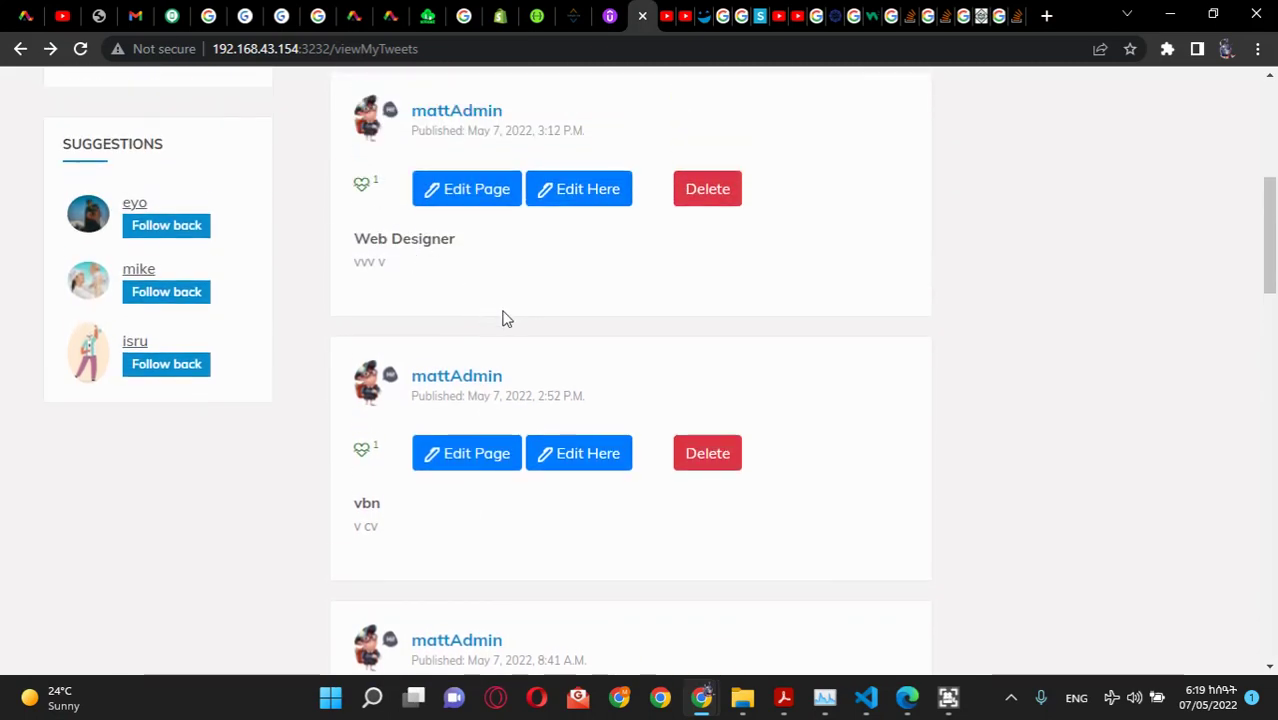
{"action": "scroll", "coordinate": [476, 297], "scroll_direction": "up", "scroll_amount": 5}
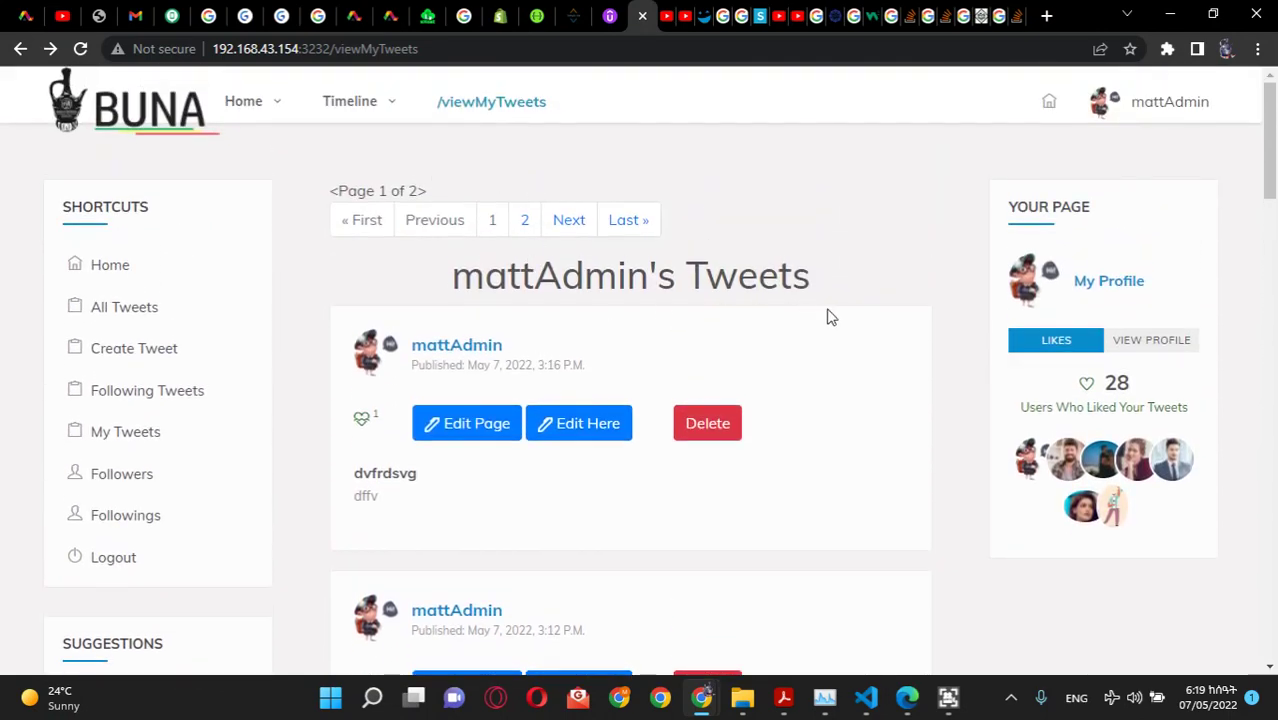
{"action": "left_click", "coordinate": [478, 347]}
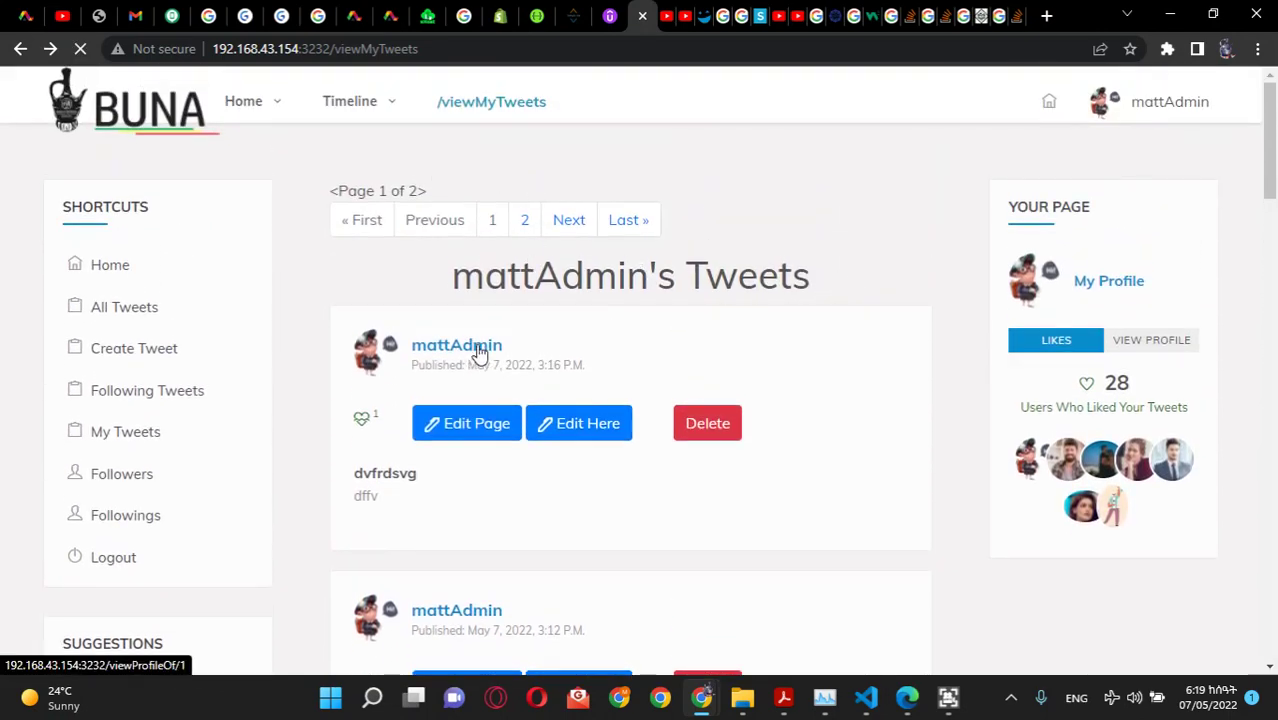
{"action": "scroll", "coordinate": [857, 318], "scroll_direction": "down", "scroll_amount": 2}
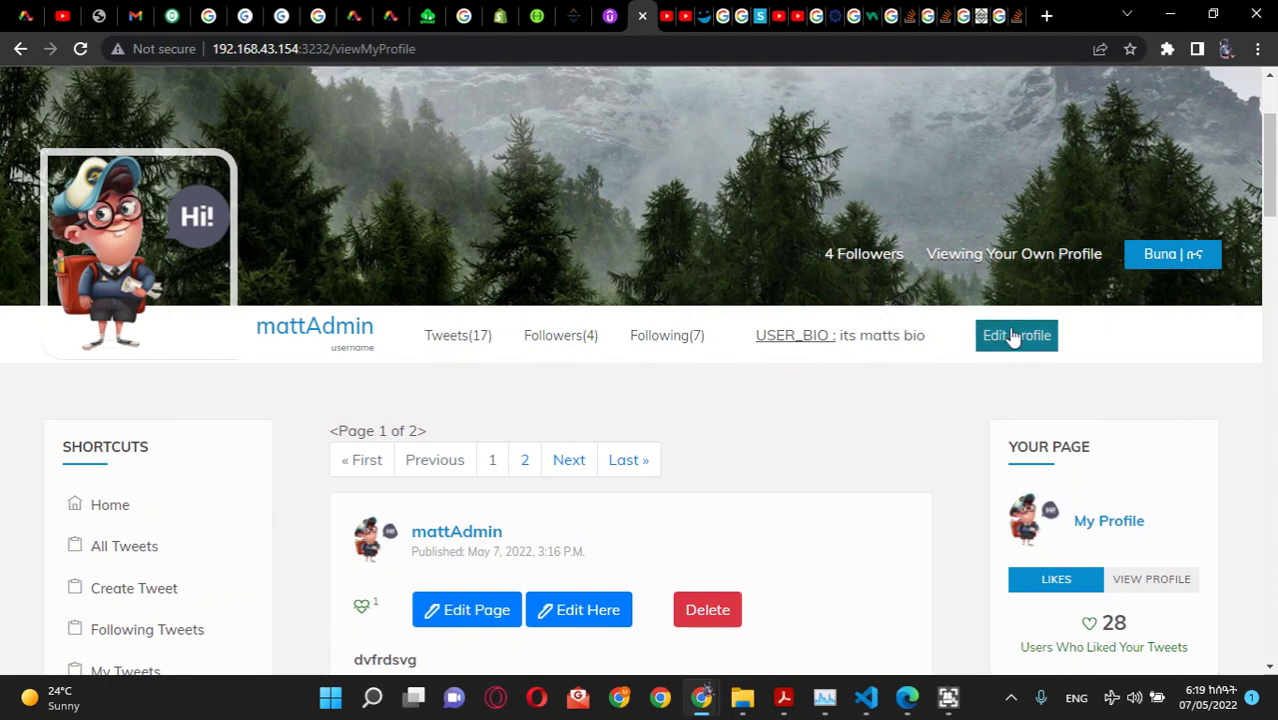
{"action": "mouse_move", "coordinate": [174, 290]}
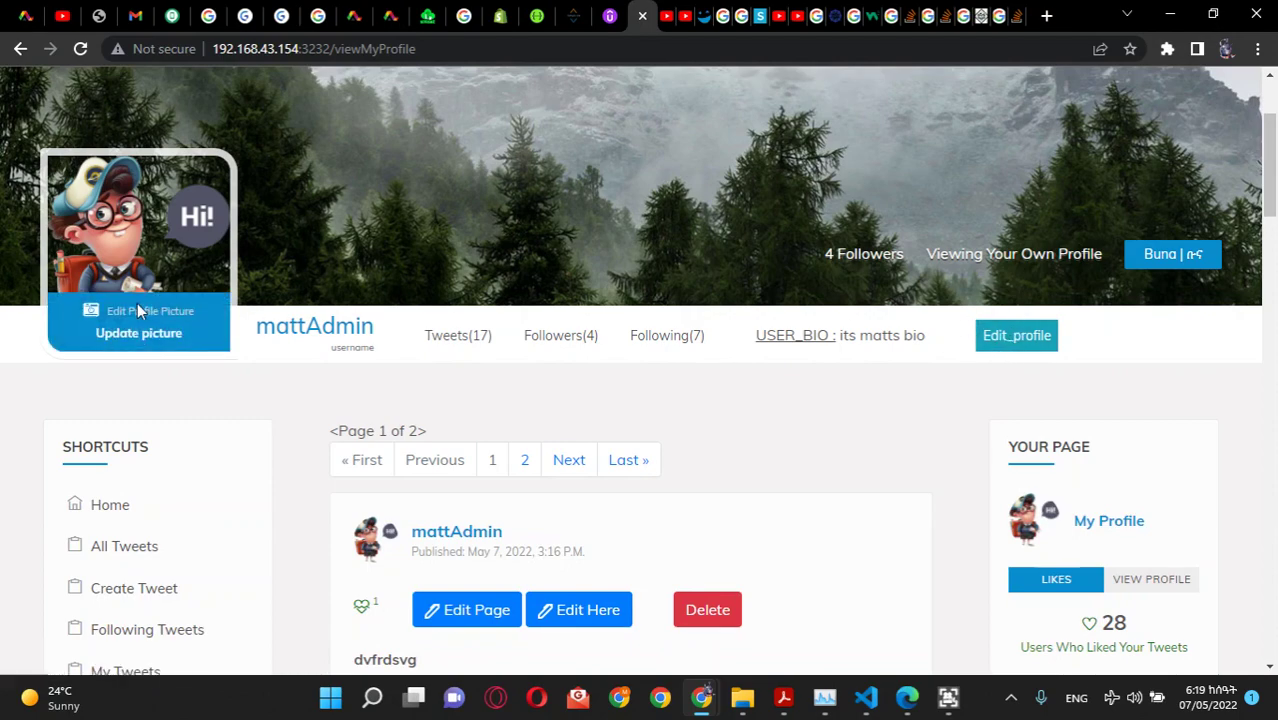
{"action": "left_click", "coordinate": [134, 309]}
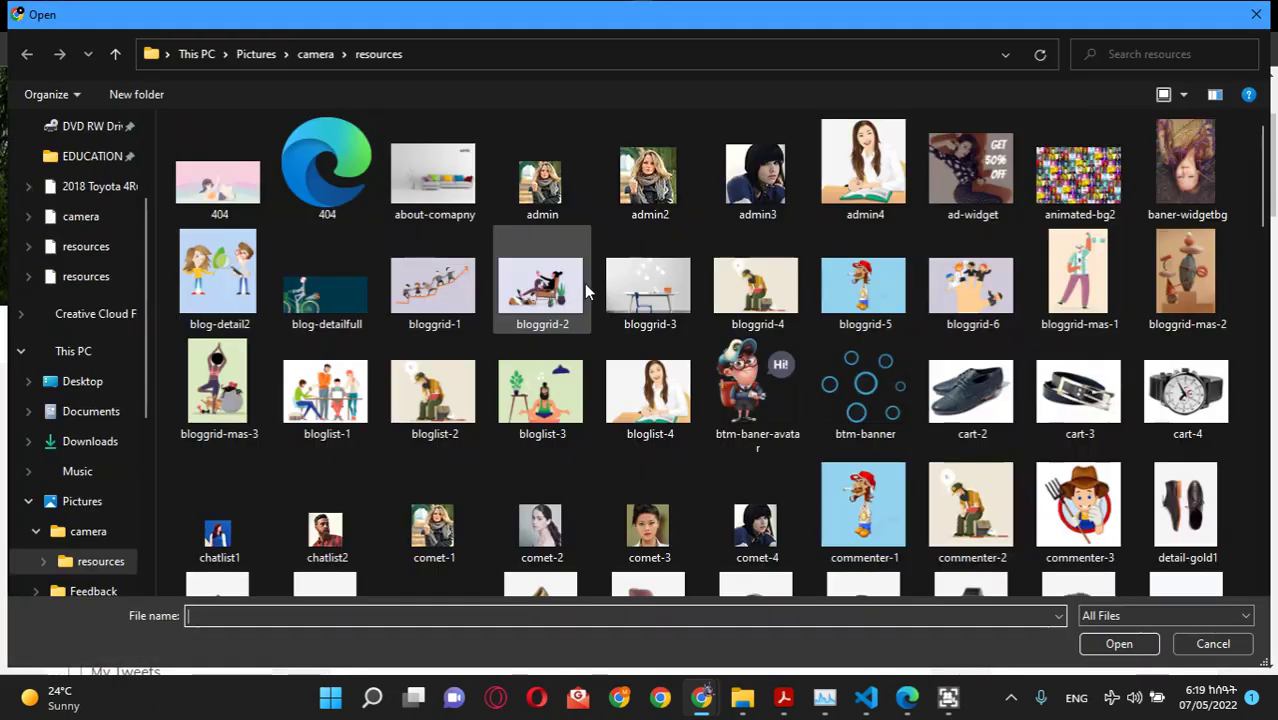
{"action": "double_click", "coordinate": [885, 392]}
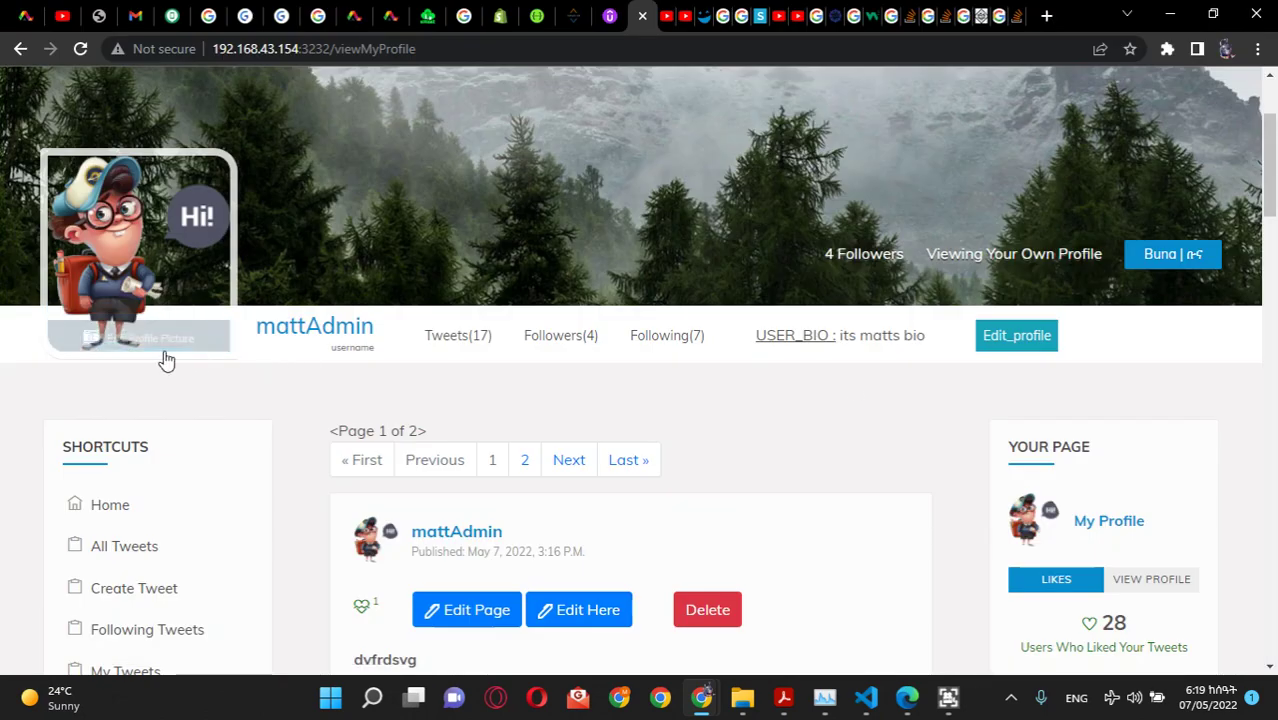
{"action": "left_click", "coordinate": [140, 336]}
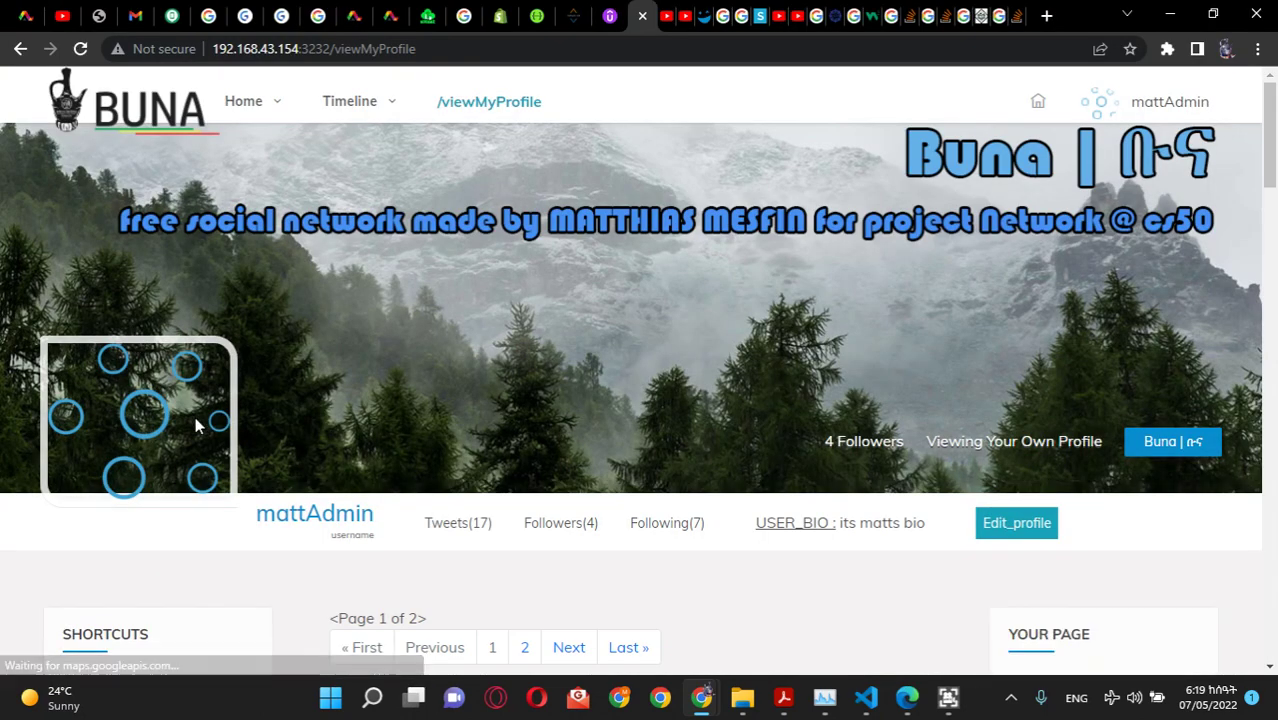
Step: Edit the own profile, replacing the bio with "some bio", and save it
{"action": "left_click", "coordinate": [1016, 523]}
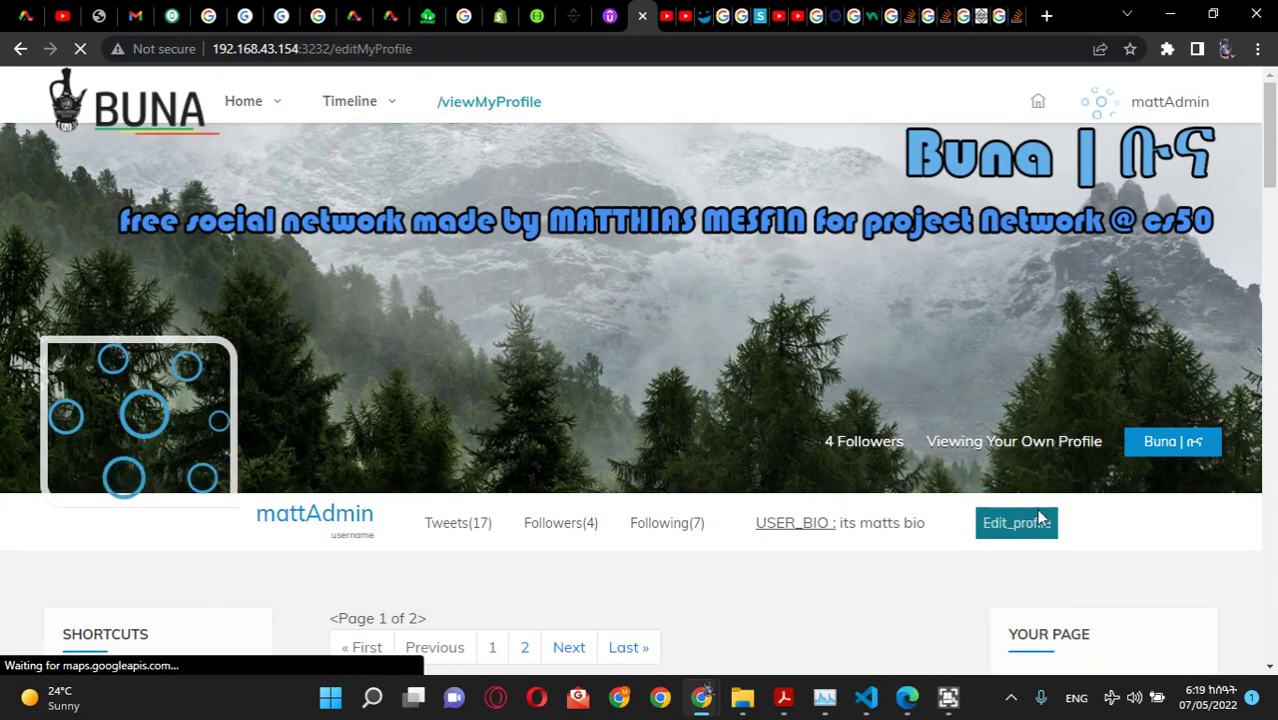
{"action": "scroll", "coordinate": [844, 400], "scroll_direction": "down", "scroll_amount": 5}
{"action": "mouse_move", "coordinate": [420, 200]}
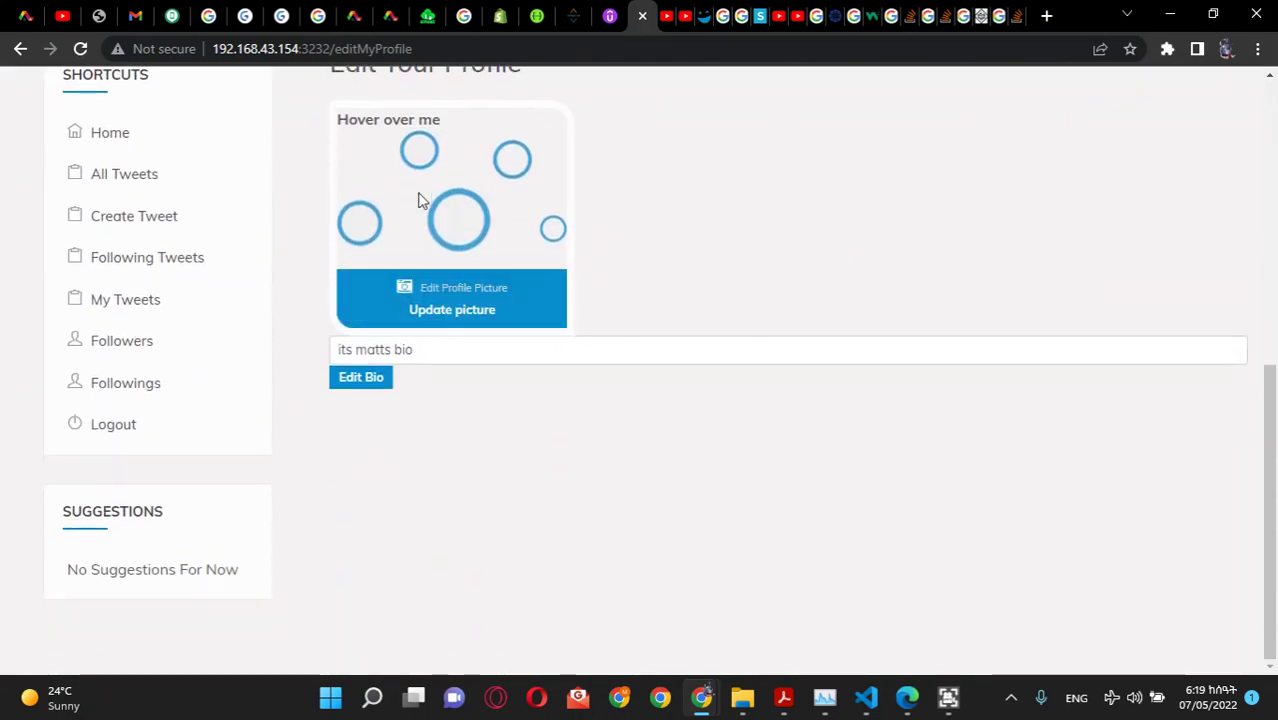
{"action": "left_click_drag", "start_coordinate": [413, 350], "coordinate": [340, 349]}
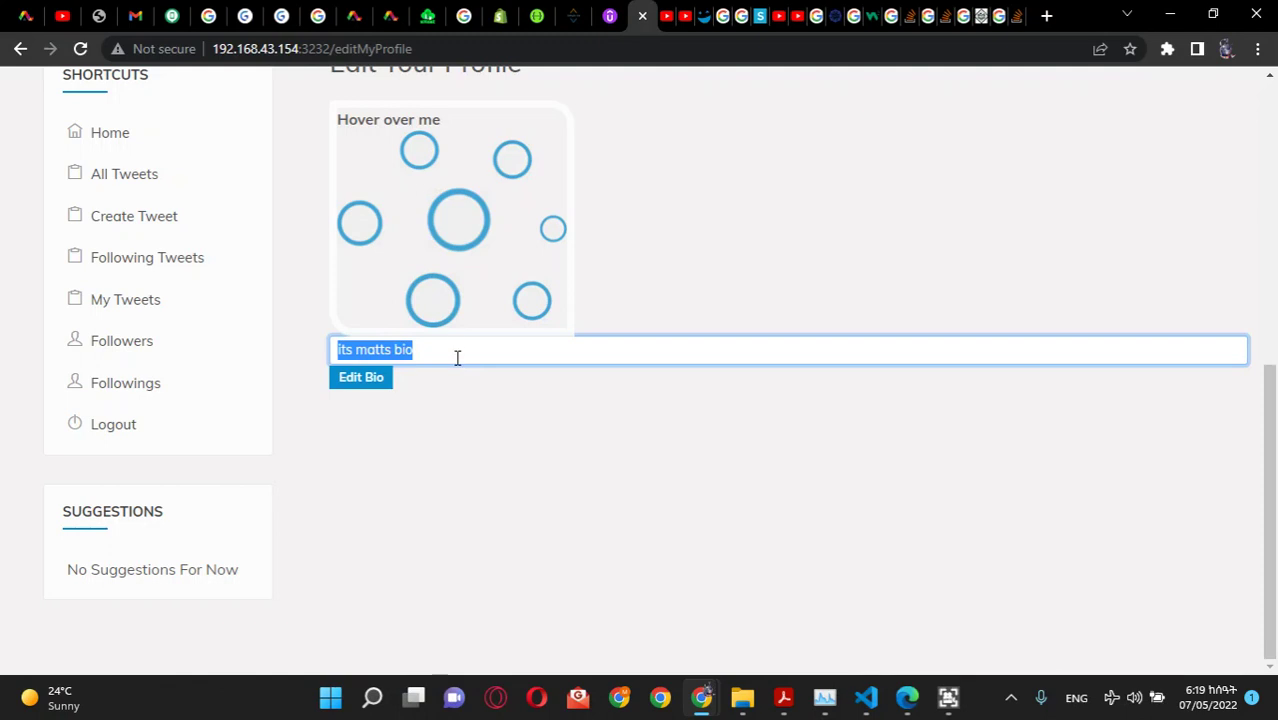
{"action": "type", "text": "some"}
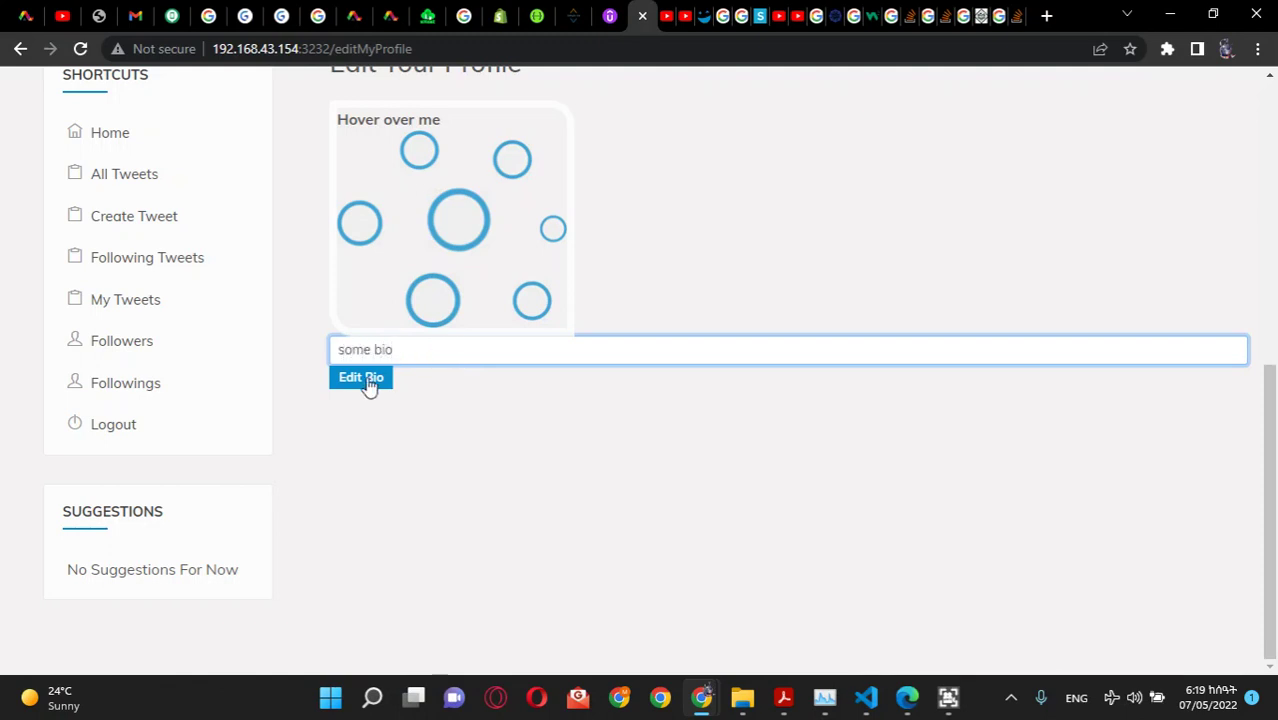
{"action": "left_click", "coordinate": [367, 383]}
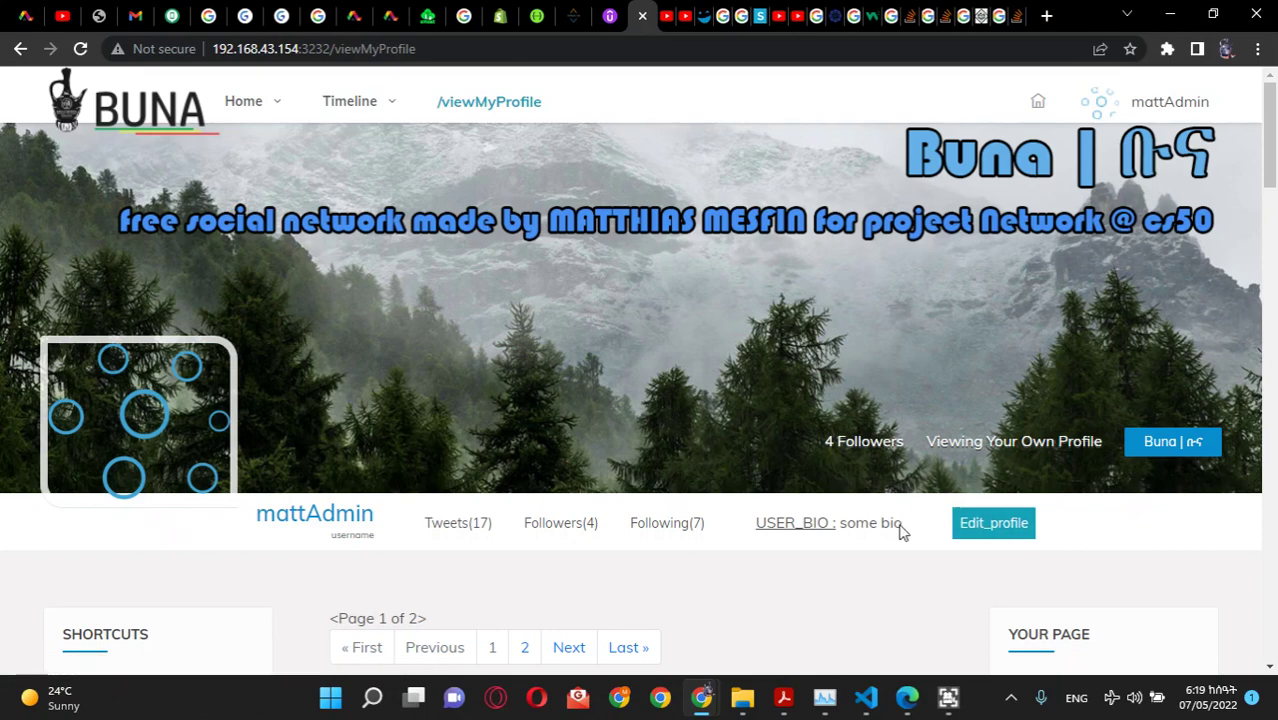
Step: Examine the own profile's bio, the total likes with the users who liked the tweets, and the follow suggestions
{"action": "left_click_drag", "start_coordinate": [900, 532], "coordinate": [848, 522]}
{"action": "scroll", "coordinate": [850, 486], "scroll_direction": "down", "scroll_amount": 4}
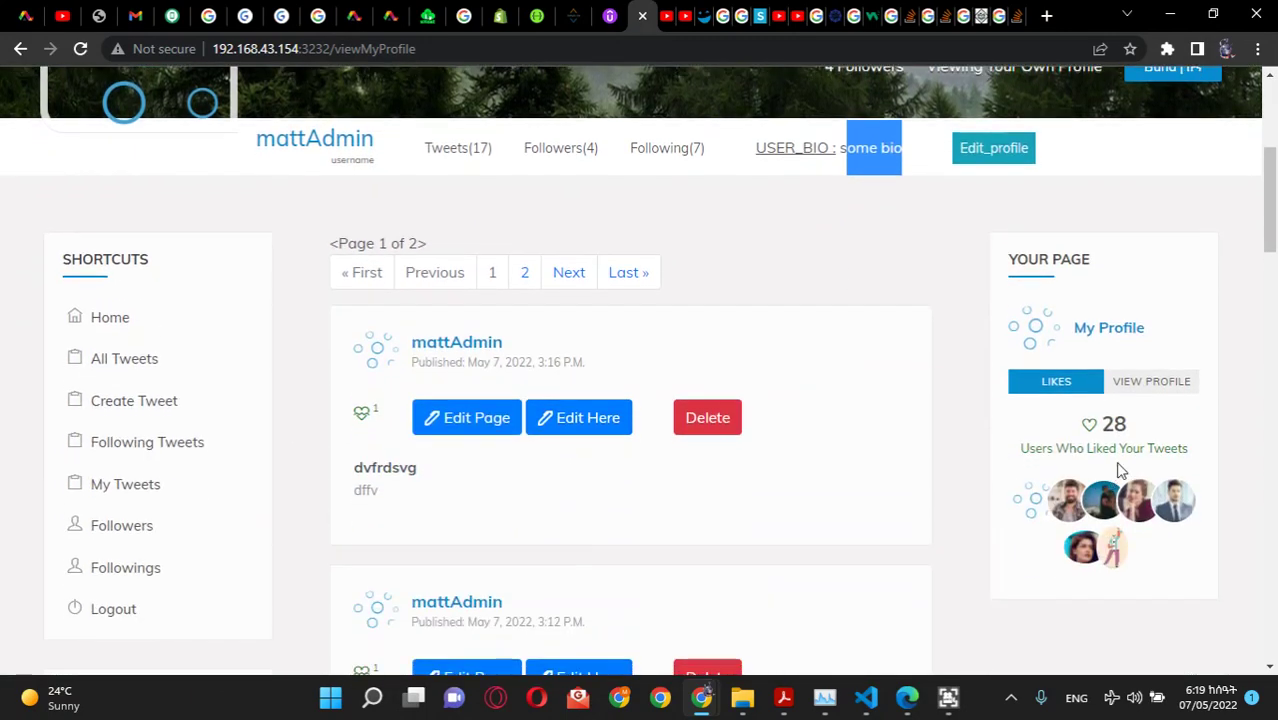
{"action": "double_click", "coordinate": [1113, 424]}
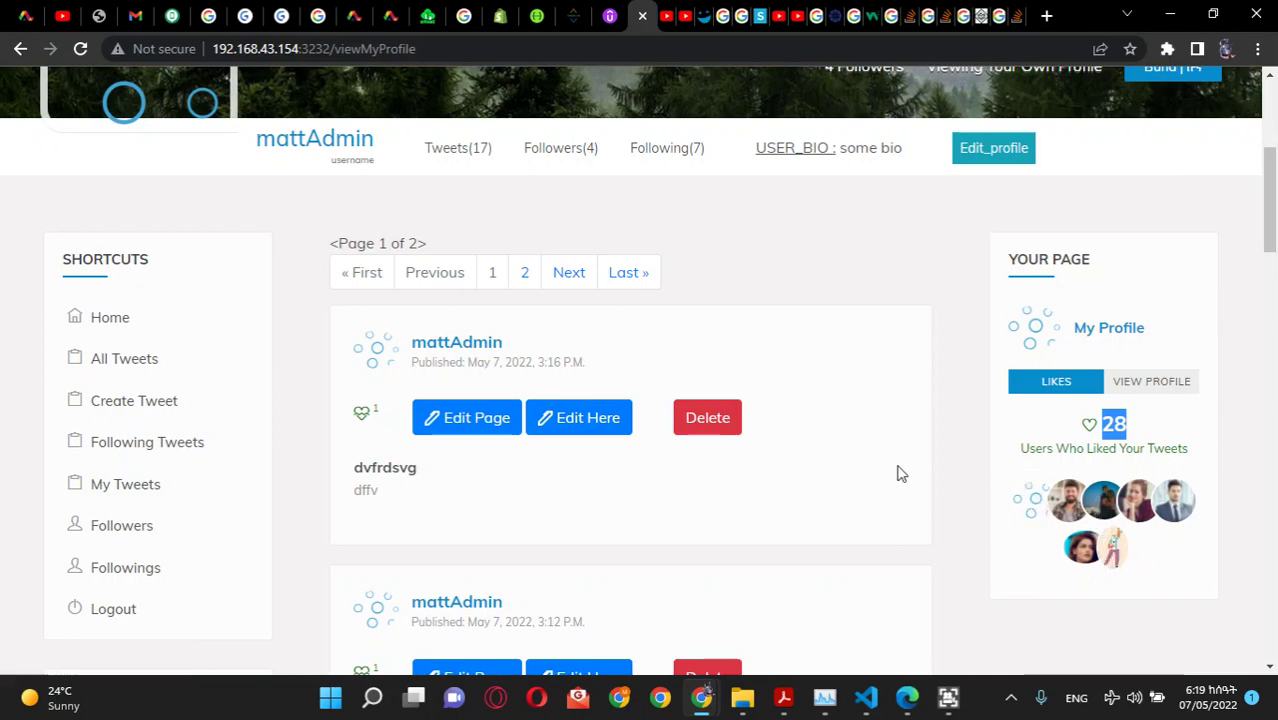
{"action": "left_click_drag", "start_coordinate": [1150, 555], "coordinate": [1020, 492]}
{"action": "left_click", "coordinate": [1148, 546]}
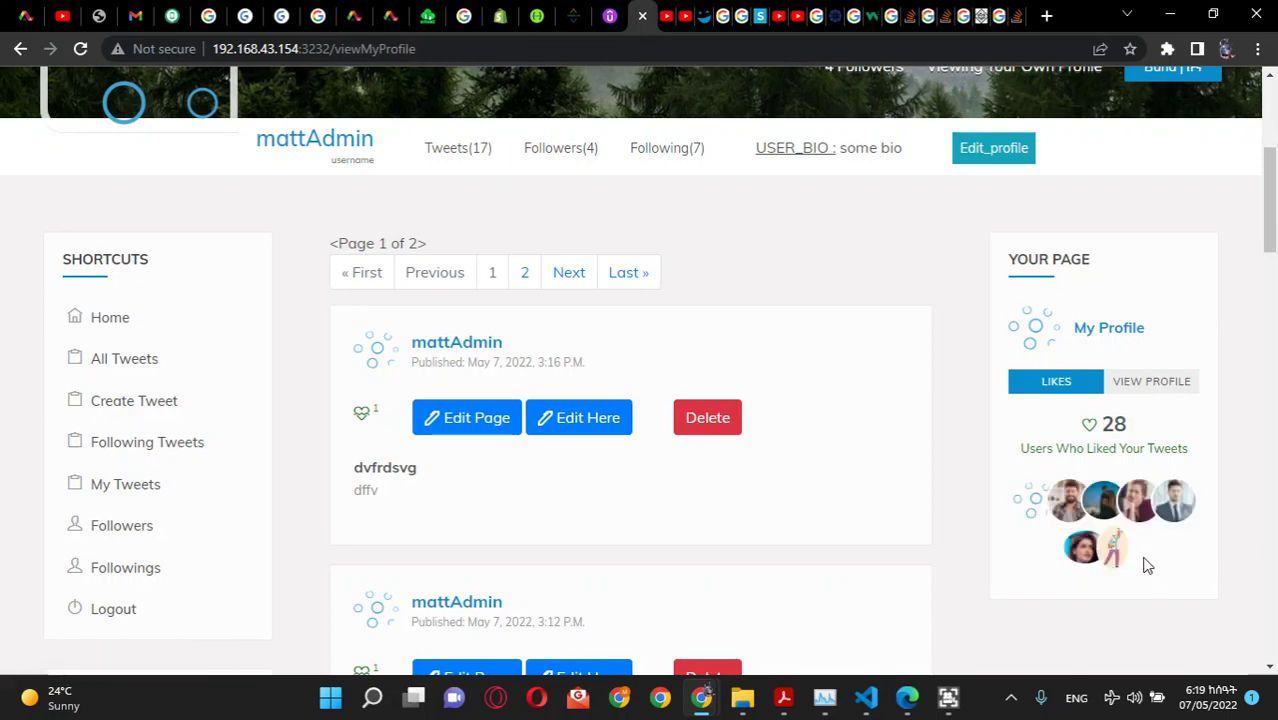
{"action": "left_click_drag", "start_coordinate": [1148, 566], "coordinate": [1019, 495]}
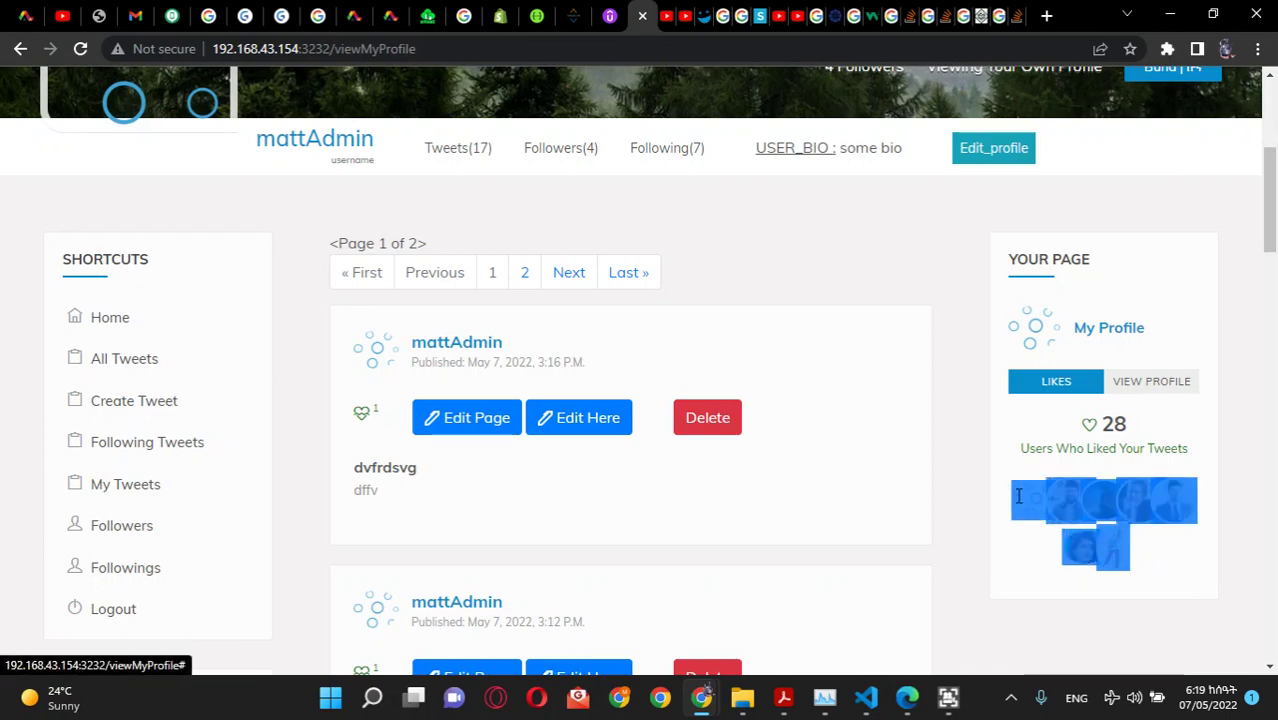
{"action": "left_click", "coordinate": [1152, 562]}
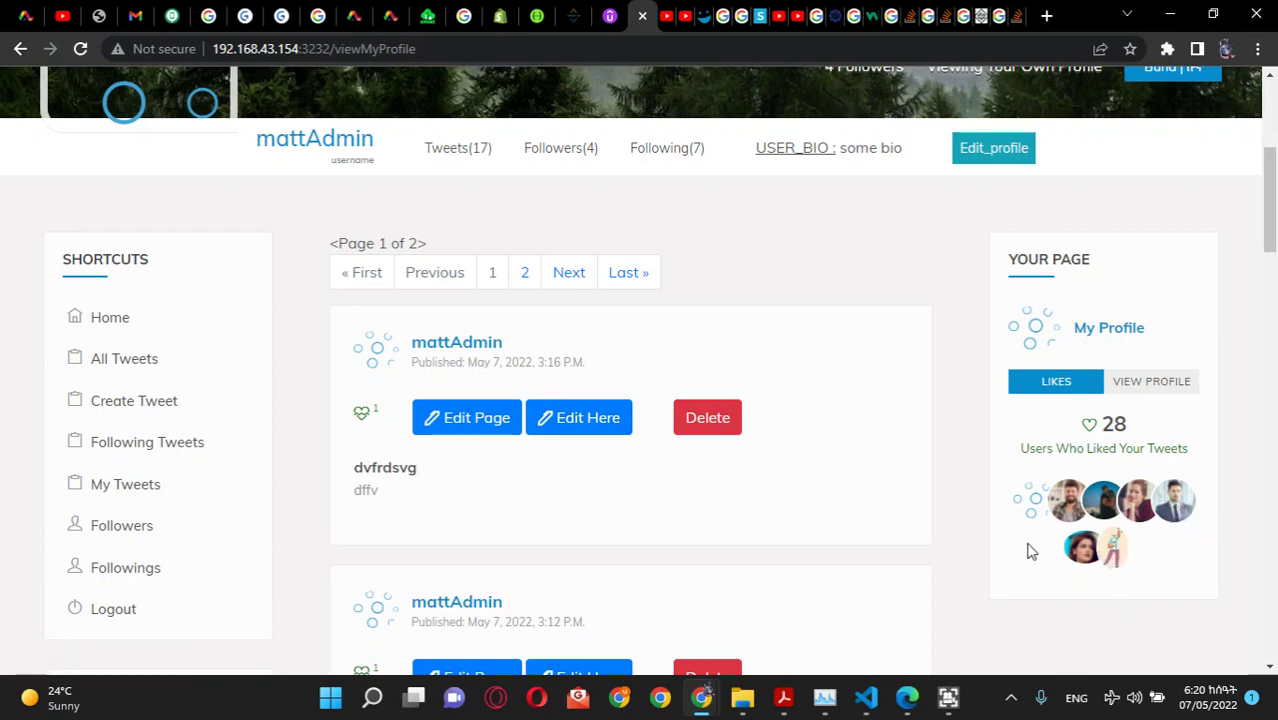
{"action": "scroll", "coordinate": [829, 452], "scroll_direction": "down", "scroll_amount": 4}
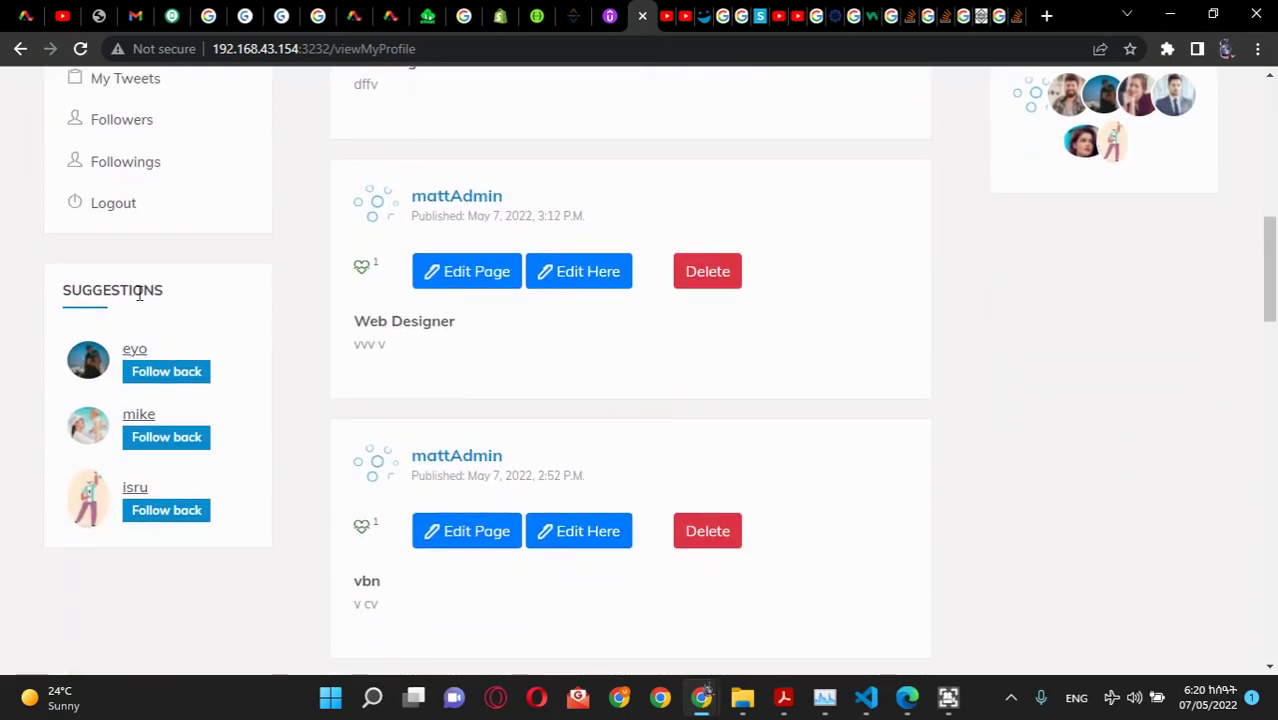
{"action": "left_click_drag", "start_coordinate": [56, 293], "coordinate": [163, 294]}
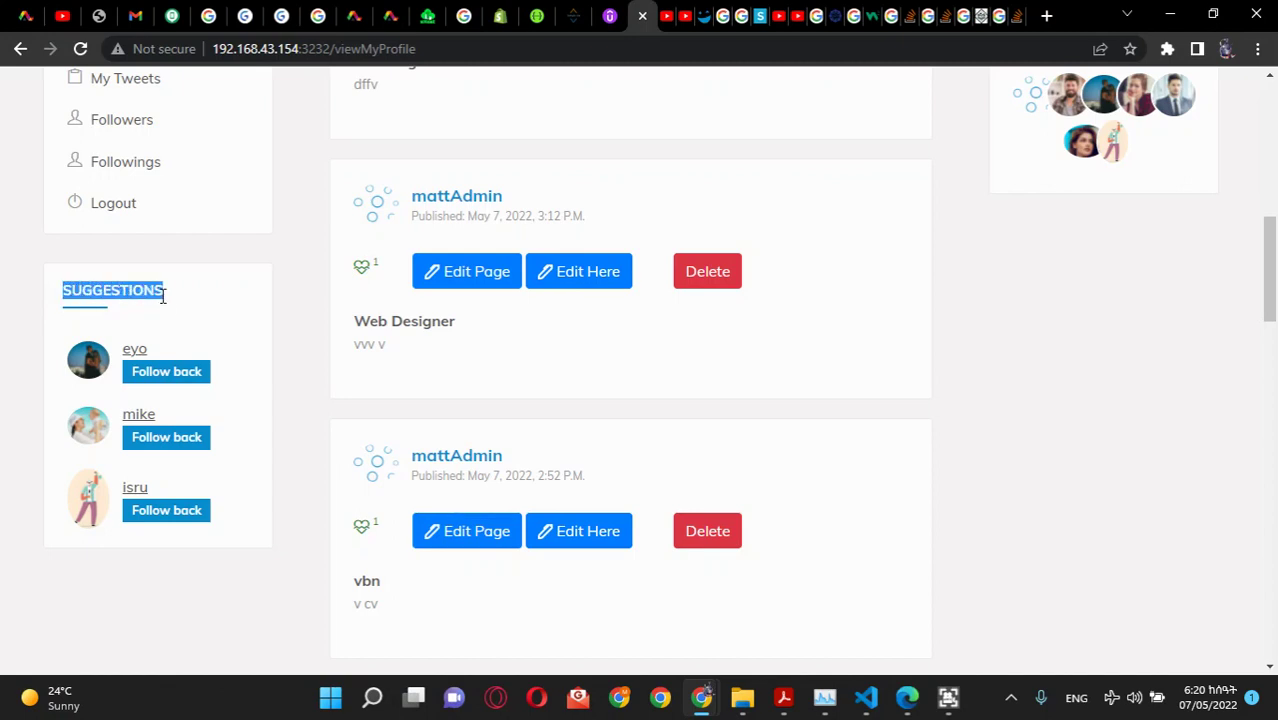
{"action": "left_click_drag", "start_coordinate": [176, 300], "coordinate": [56, 297]}
{"action": "left_click", "coordinate": [165, 302]}
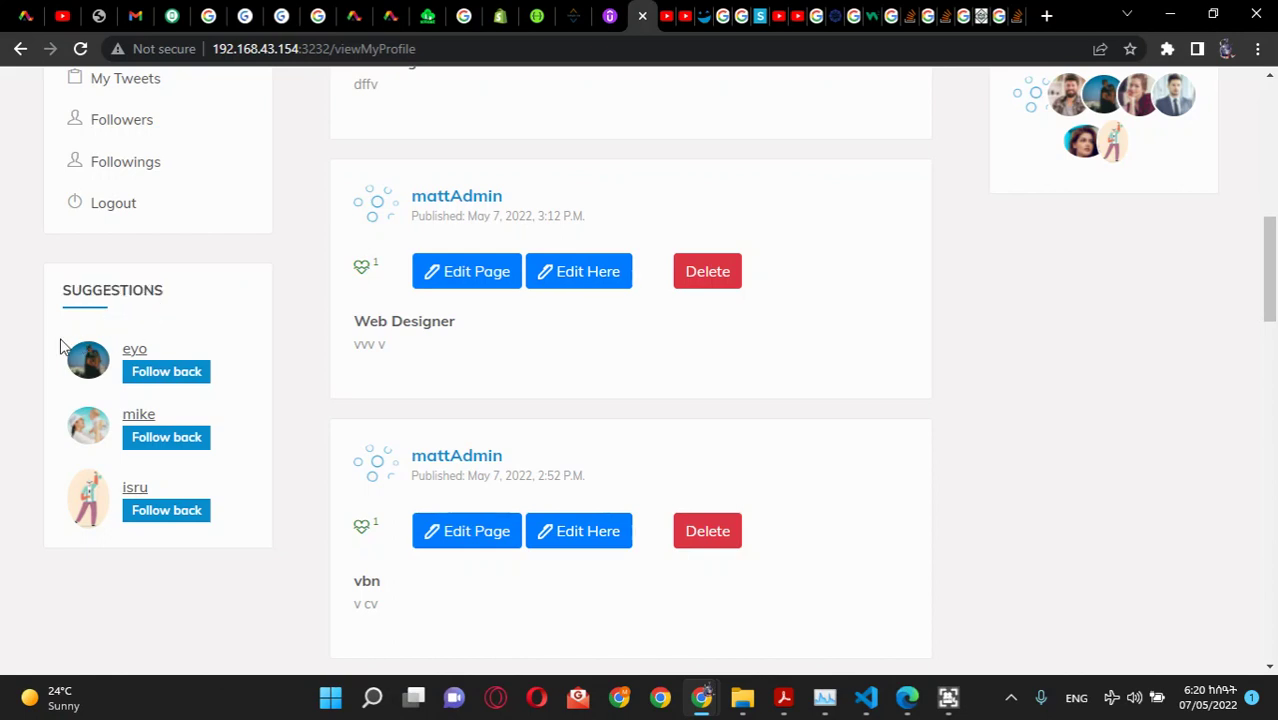
Step: View the first suggested user's profile and return to the own profile
{"action": "left_click", "coordinate": [140, 350]}
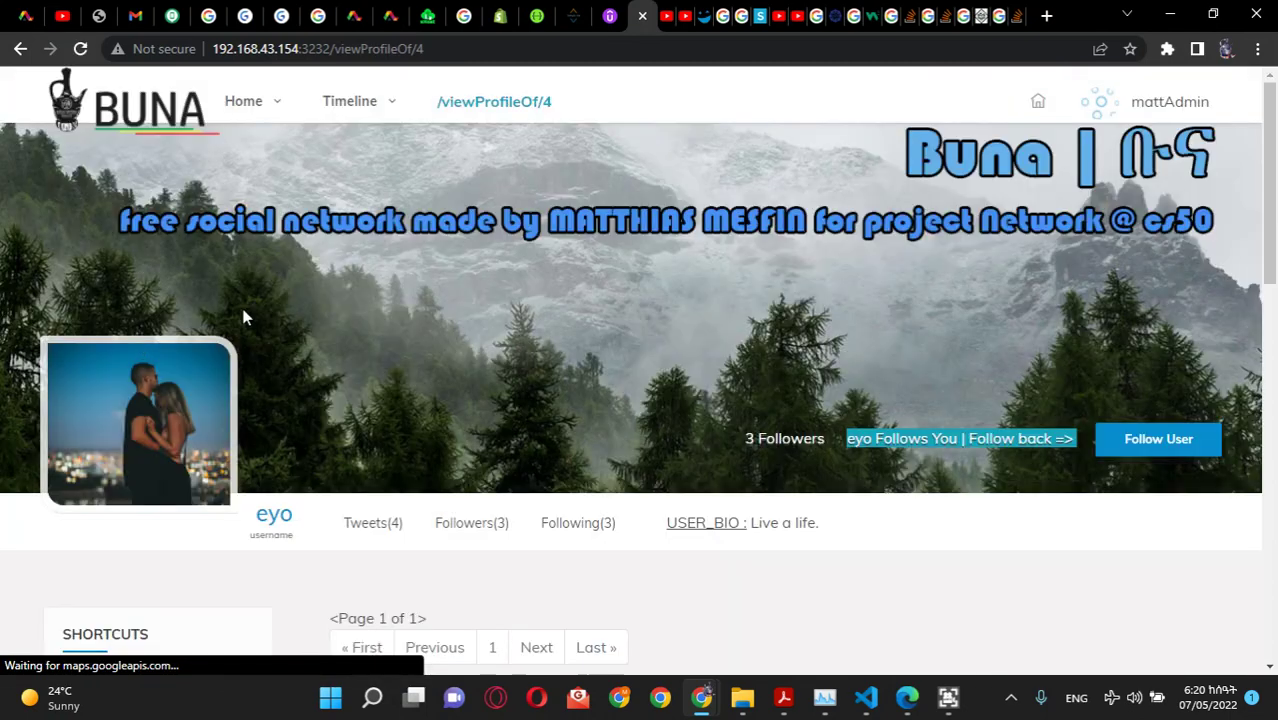
{"action": "scroll", "coordinate": [764, 296], "scroll_direction": "down", "scroll_amount": 2}
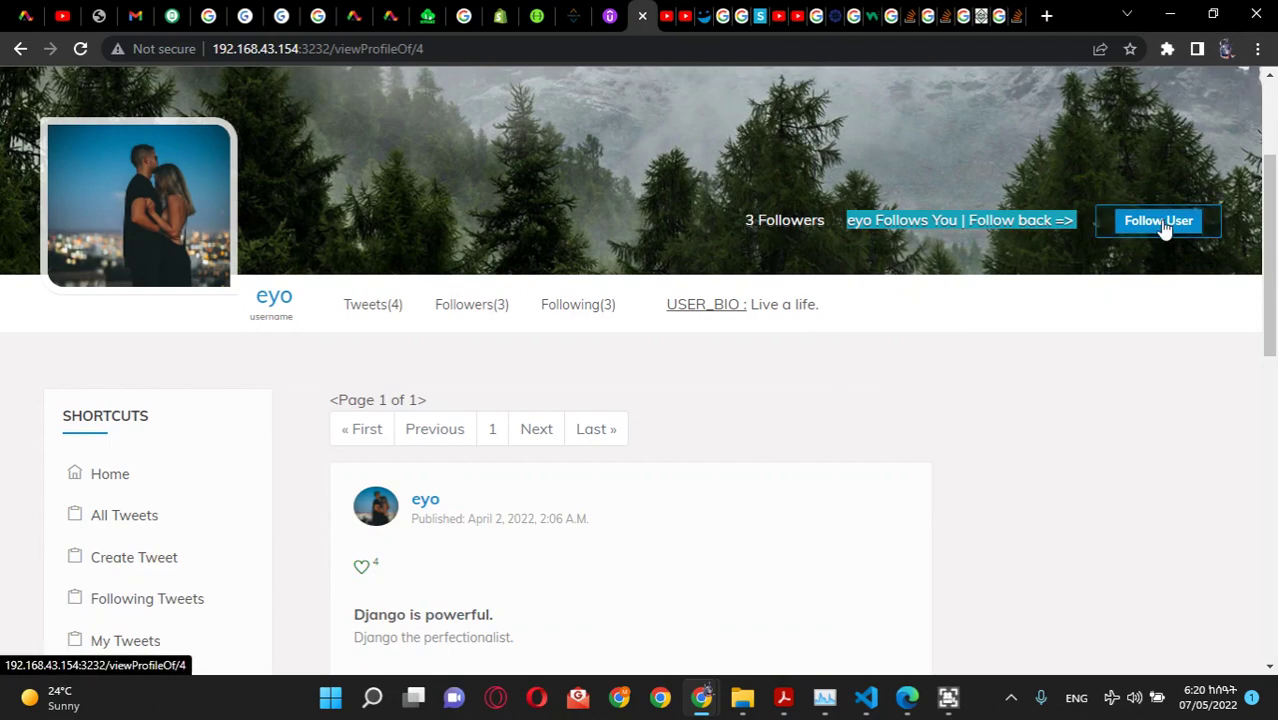
{"action": "left_click", "coordinate": [18, 52]}
Step: Follow back the first suggested user and check the list of followings
{"action": "scroll", "coordinate": [305, 348], "scroll_direction": "down", "scroll_amount": 10}
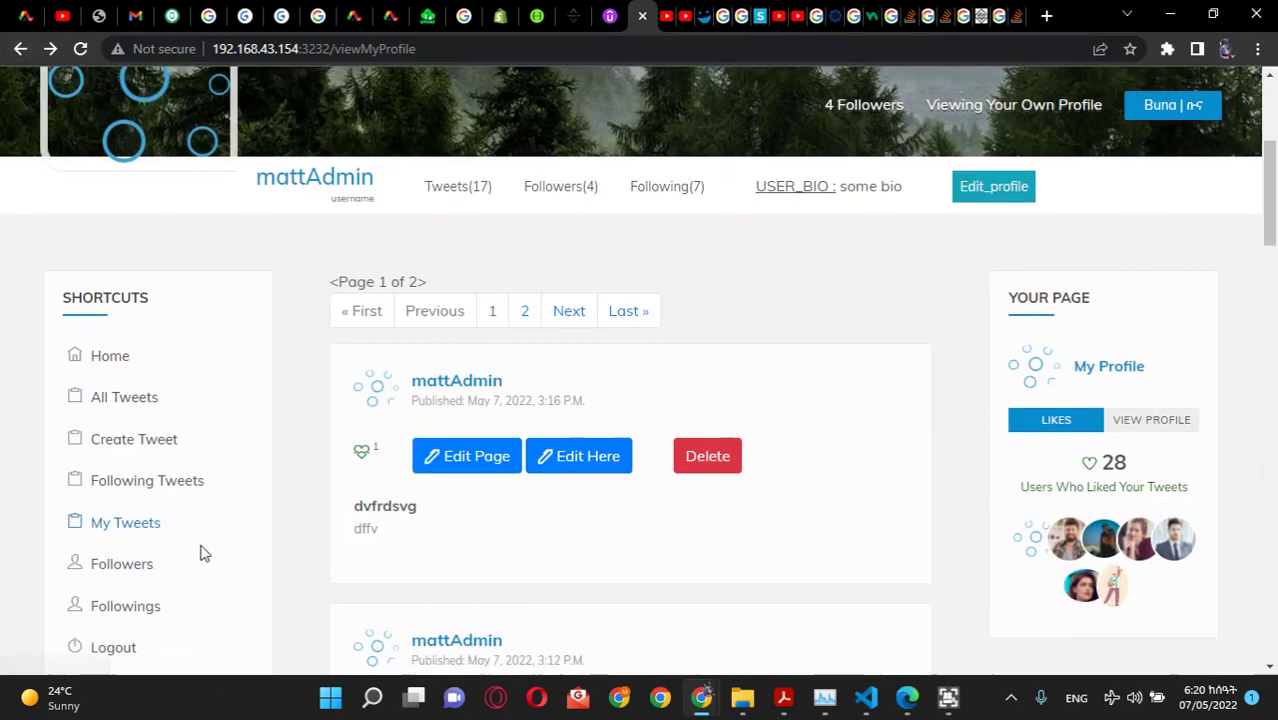
{"action": "left_click", "coordinate": [160, 214]}
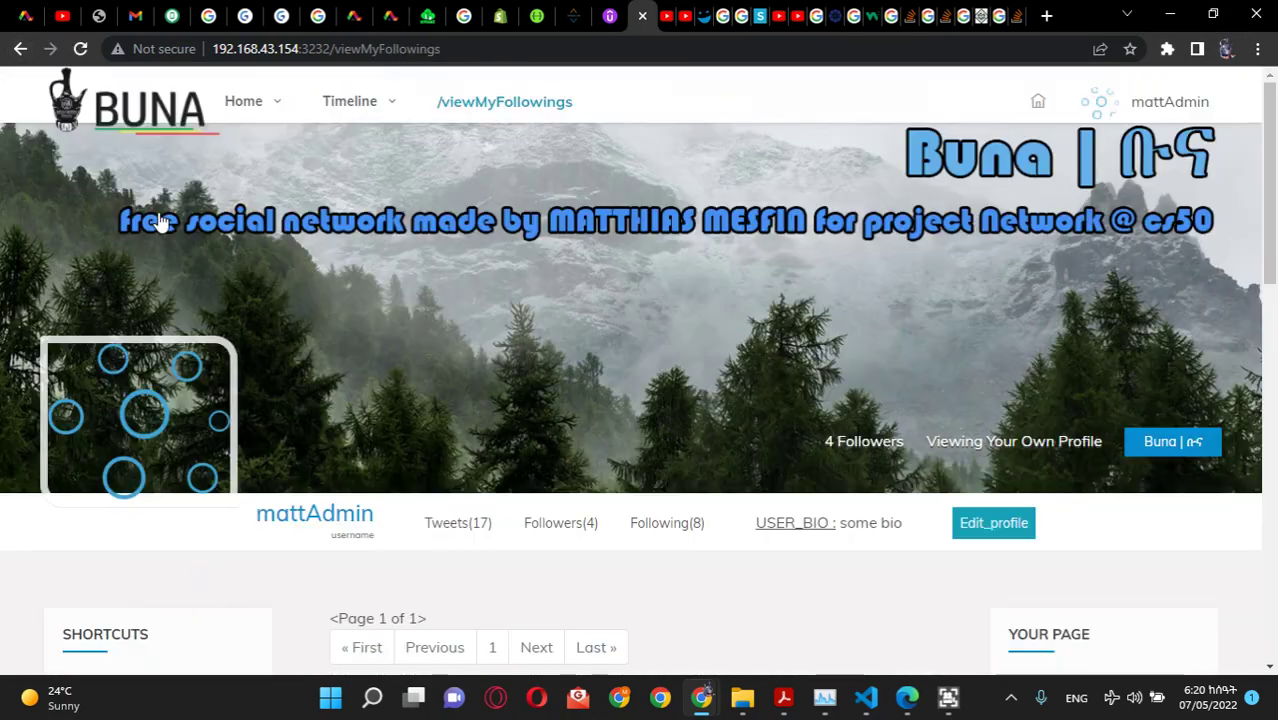
{"action": "scroll", "coordinate": [905, 415], "scroll_direction": "down", "scroll_amount": 3}
{"action": "scroll", "coordinate": [678, 379], "scroll_direction": "down", "scroll_amount": 3}
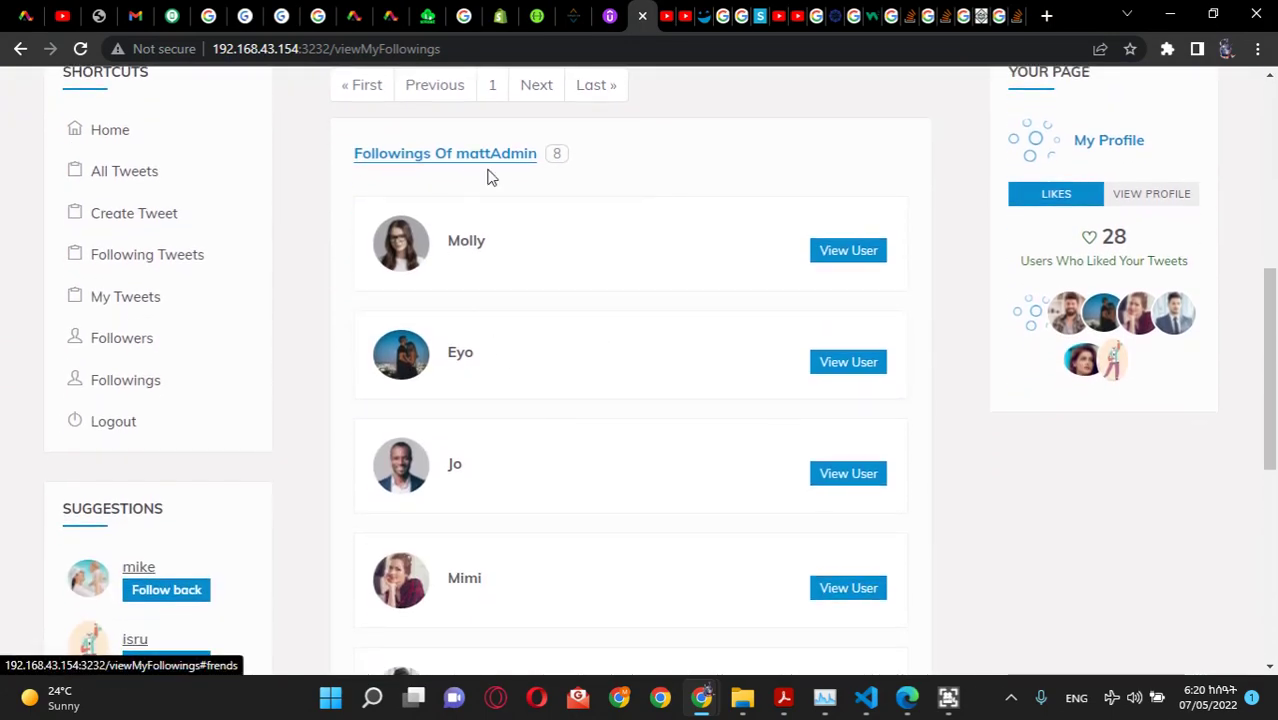
Step: Open the newly followed user's profile from the followings list and unfollow that user
{"action": "left_click", "coordinate": [459, 356]}
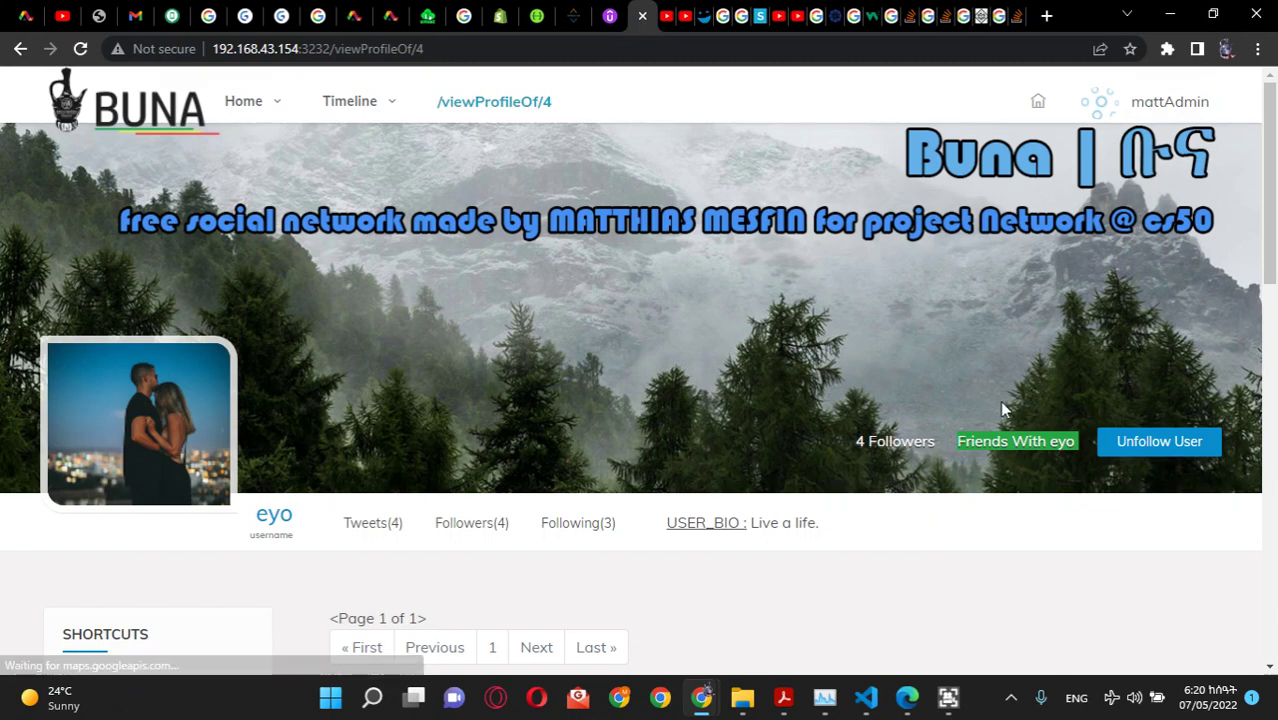
{"action": "left_click", "coordinate": [1141, 446]}
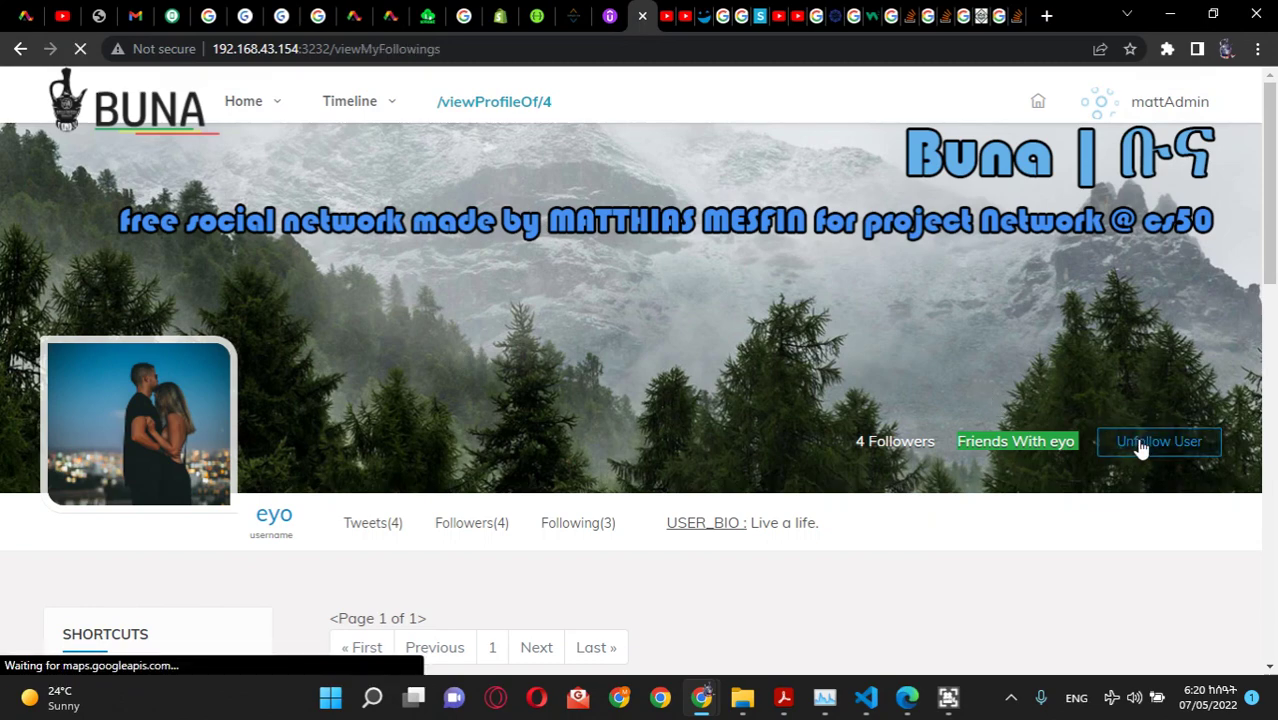
{"action": "scroll", "coordinate": [600, 420], "scroll_direction": "down", "scroll_amount": 3}
{"action": "scroll", "coordinate": [440, 440], "scroll_direction": "down", "scroll_amount": 1}
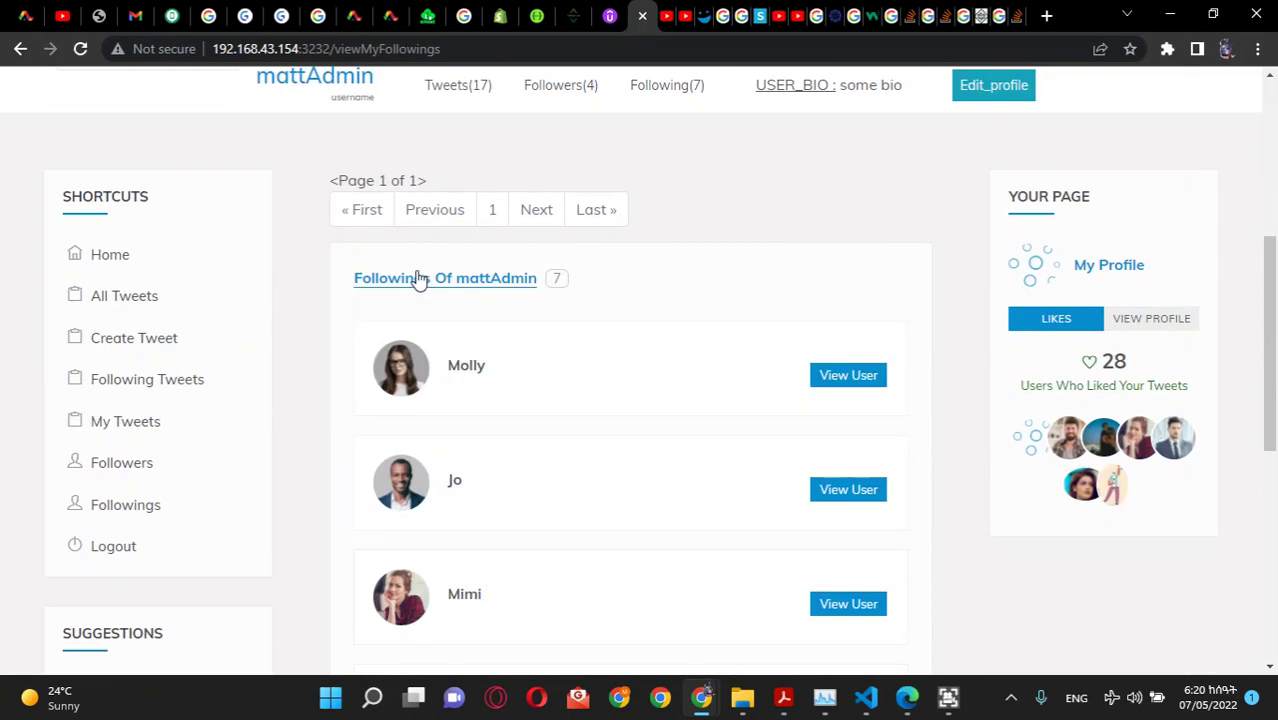
Step: Follow back the just-unfollowed user again from the suggestions and check the updated followings list
{"action": "scroll", "coordinate": [430, 500], "scroll_direction": "down", "scroll_amount": 1}
{"action": "scroll", "coordinate": [416, 563], "scroll_direction": "down", "scroll_amount": 3}
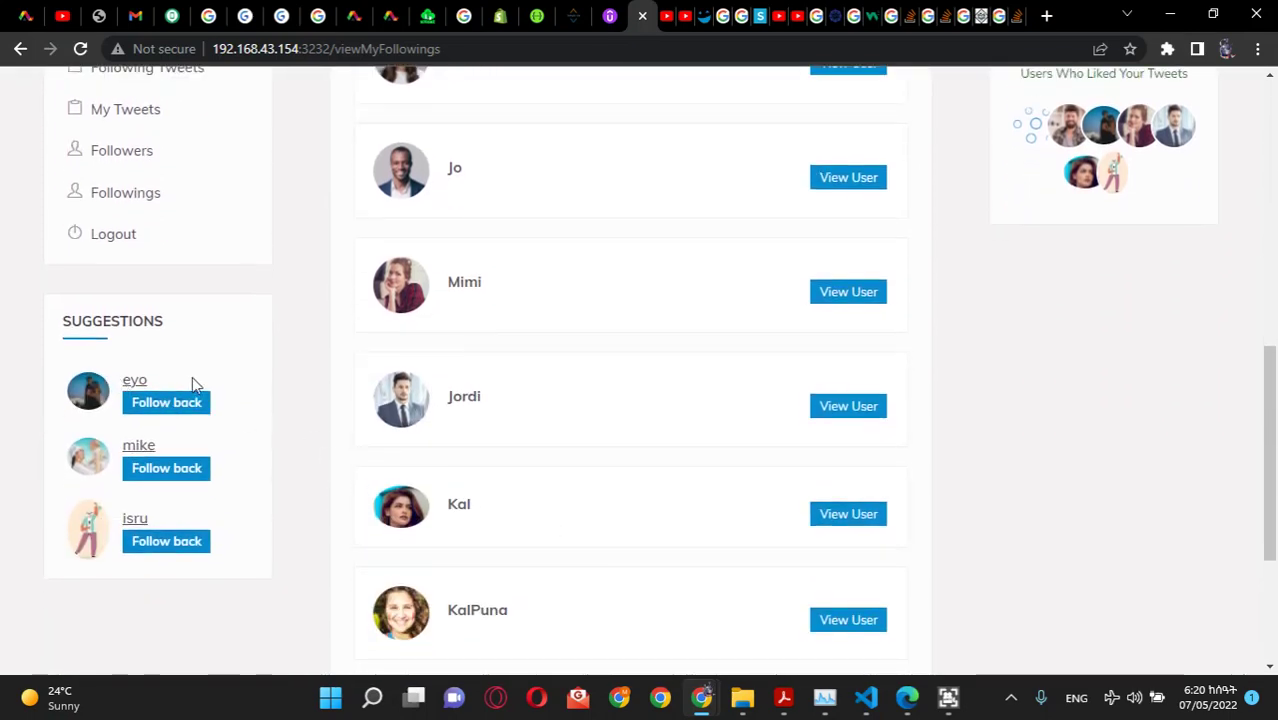
{"action": "left_click", "coordinate": [147, 404]}
{"action": "scroll", "coordinate": [289, 388], "scroll_direction": "down", "scroll_amount": 3}
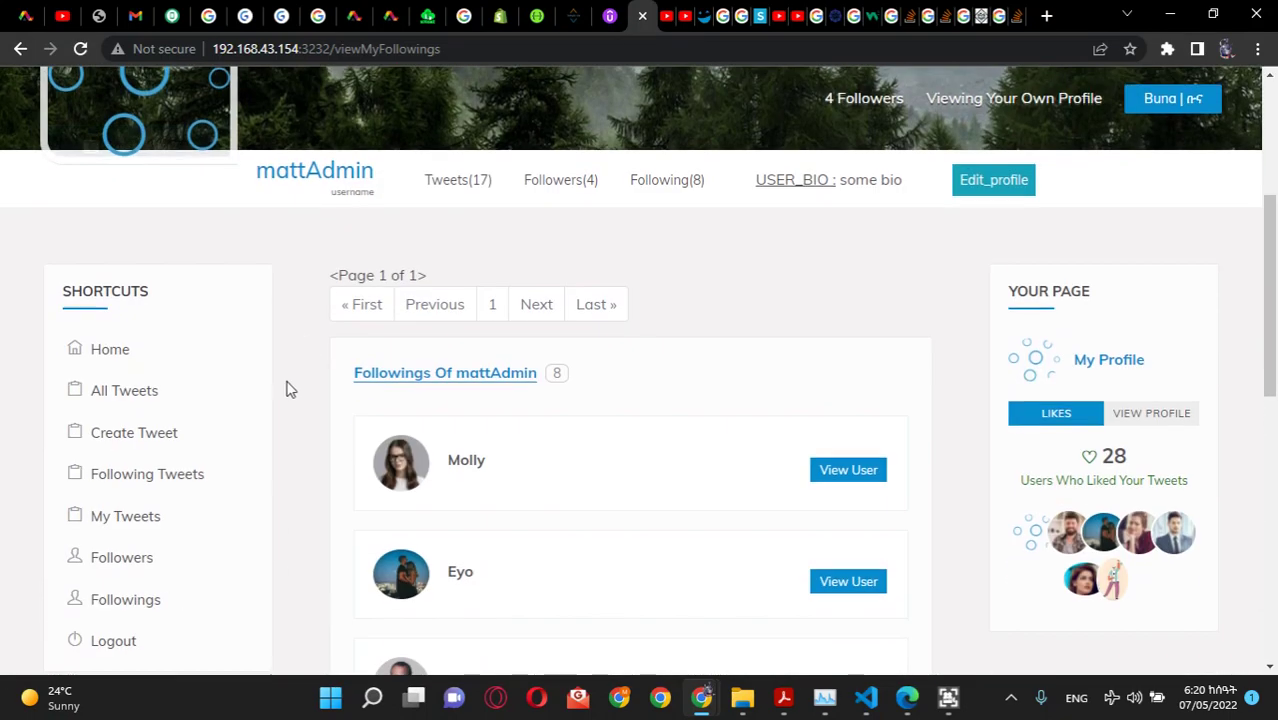
Step: Replace the own profile picture with the btm-baner-avatar image from the resources folder and submit the update
{"action": "scroll", "coordinate": [287, 389], "scroll_direction": "down", "scroll_amount": 5}
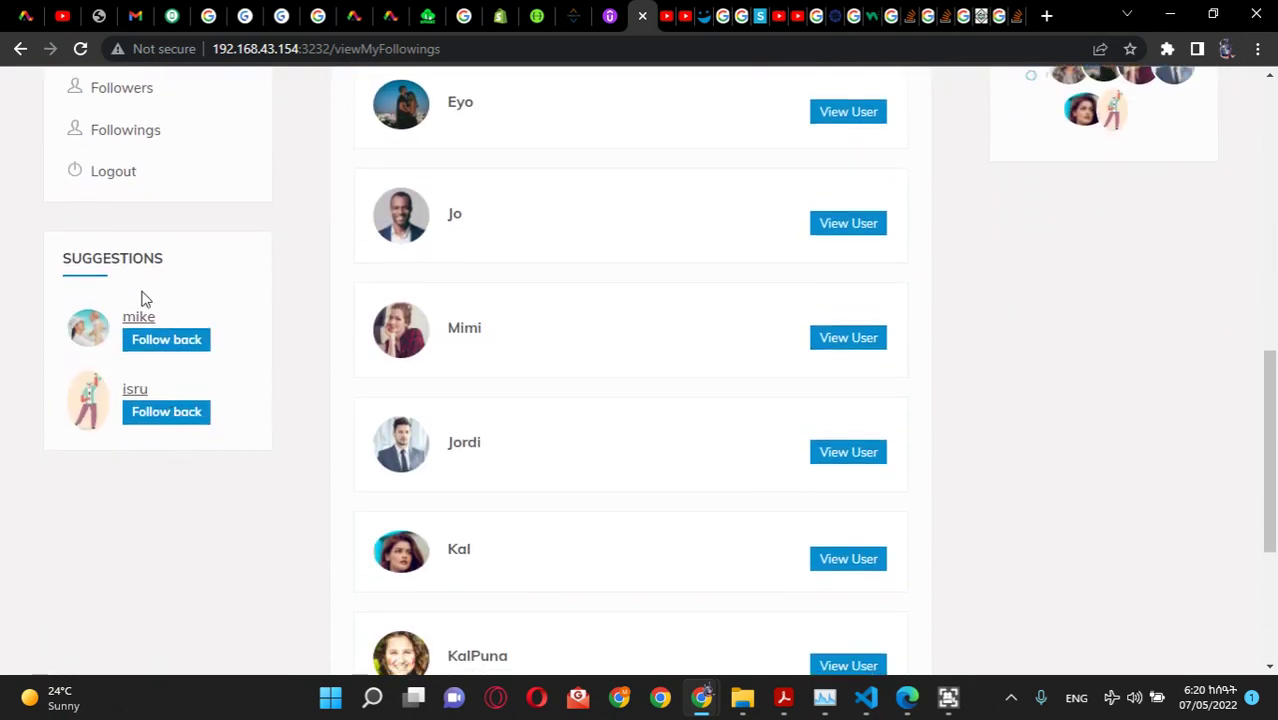
{"action": "scroll", "coordinate": [580, 418], "scroll_direction": "up", "scroll_amount": 3}
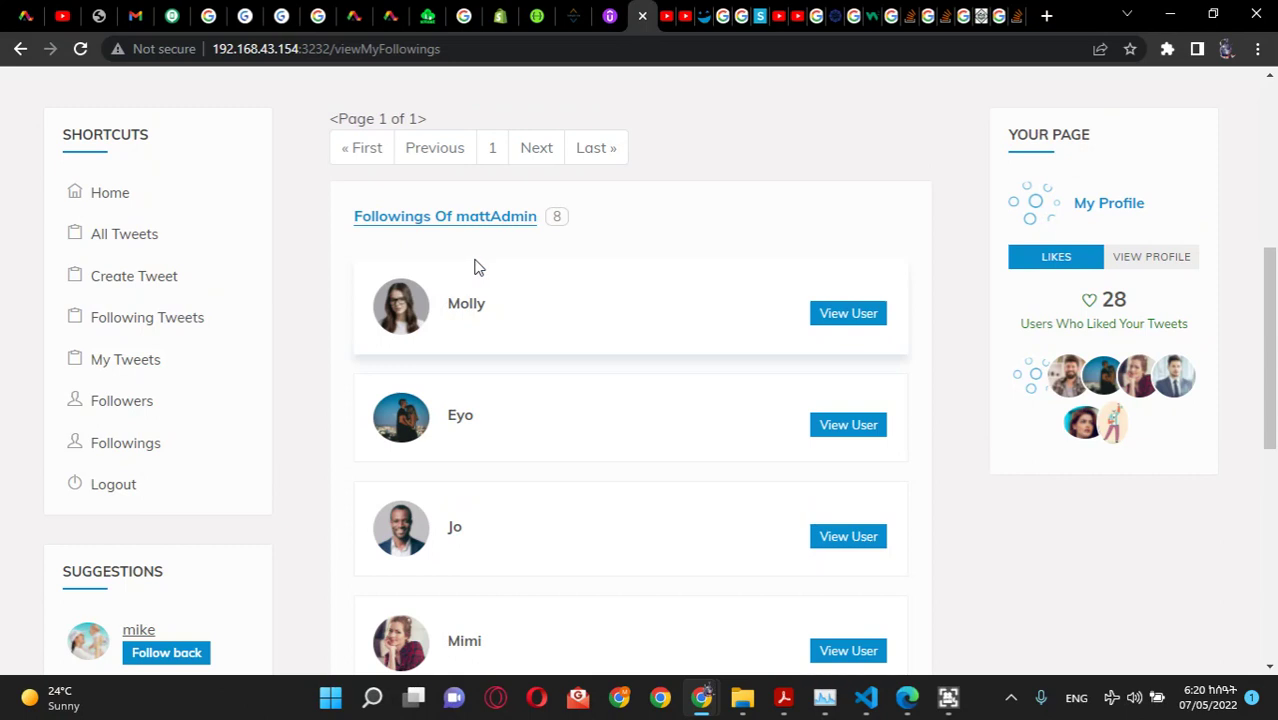
{"action": "scroll", "coordinate": [485, 266], "scroll_direction": "up", "scroll_amount": 3}
{"action": "mouse_move", "coordinate": [186, 205]}
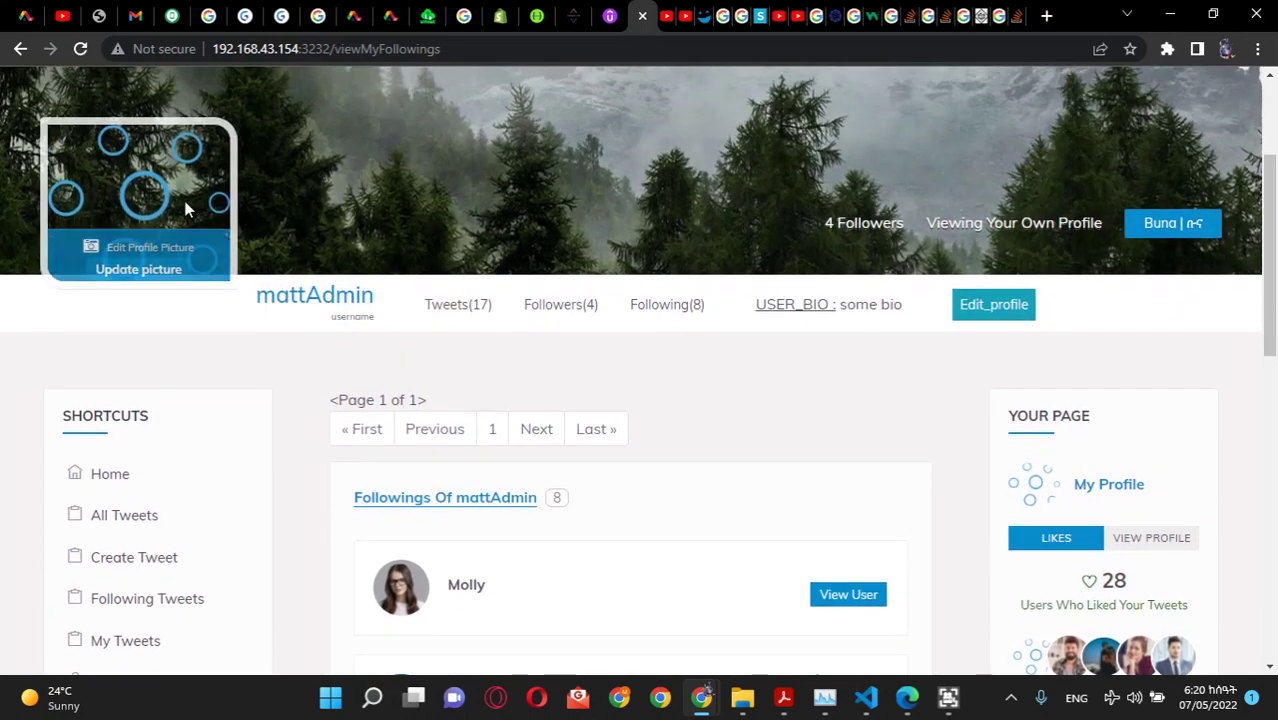
{"action": "left_click", "coordinate": [152, 236]}
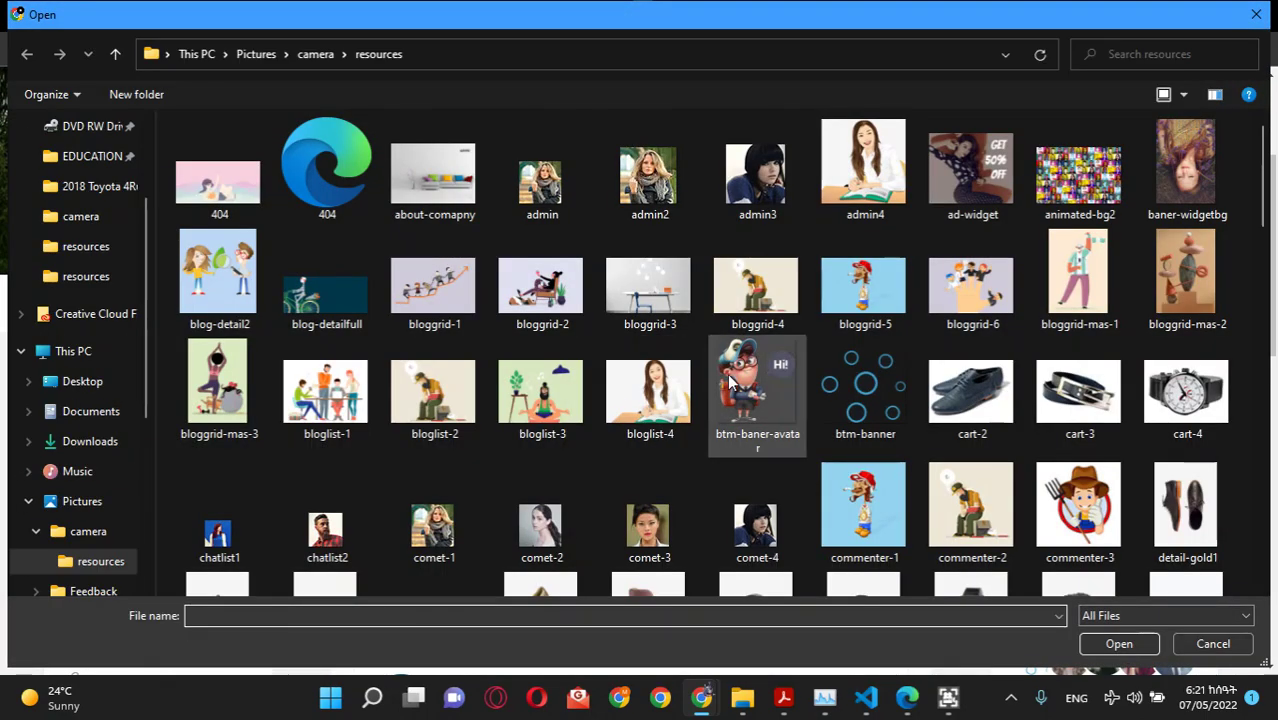
{"action": "left_click", "coordinate": [730, 380]}
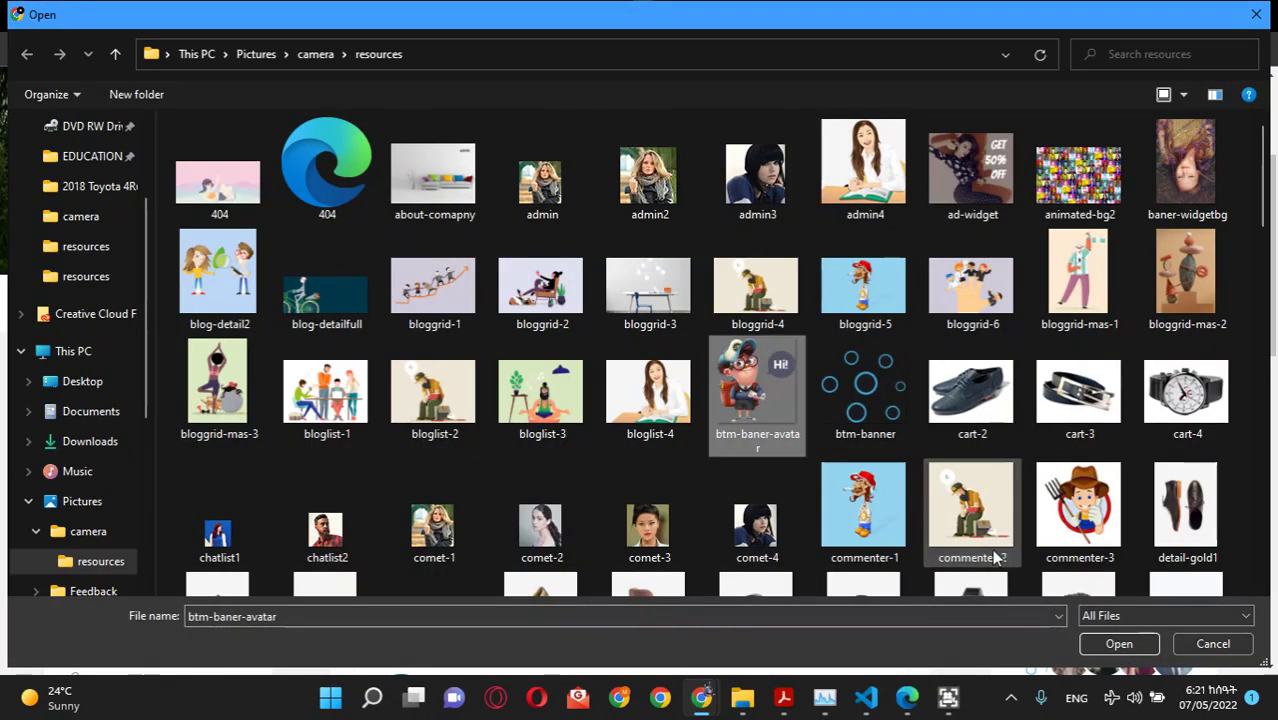
{"action": "left_click", "coordinate": [1118, 644]}
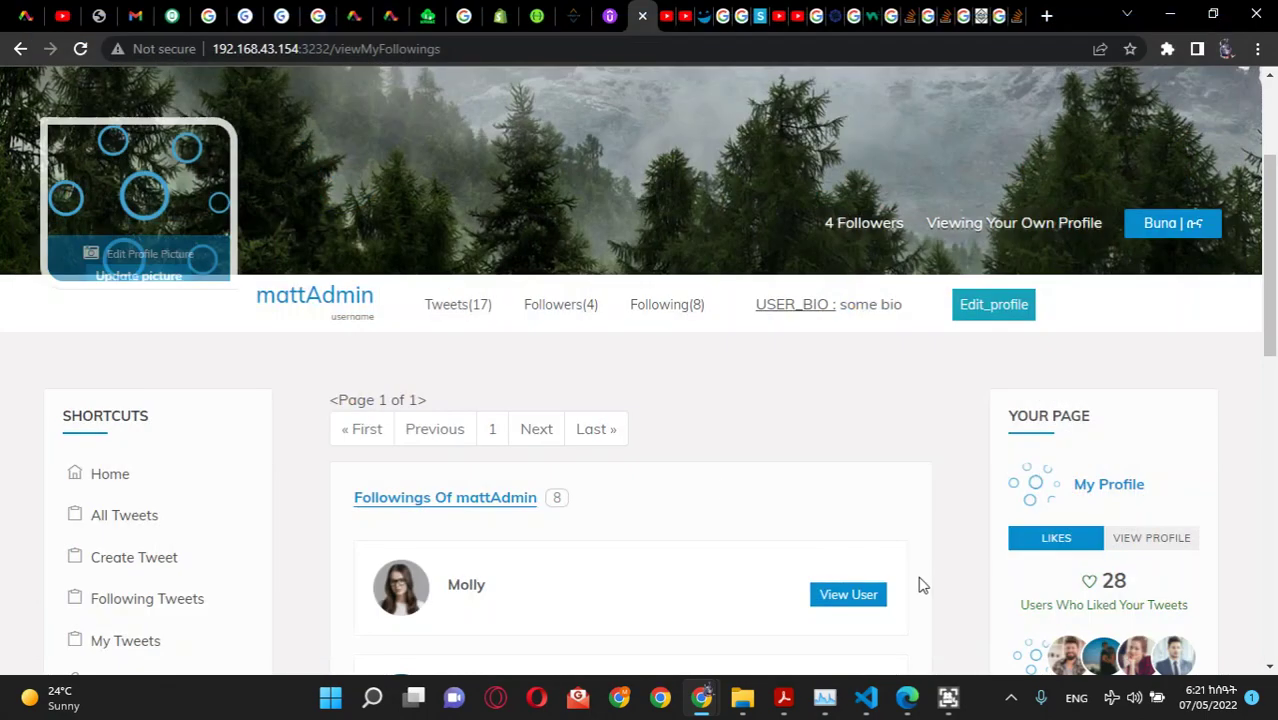
{"action": "left_click", "coordinate": [148, 276]}
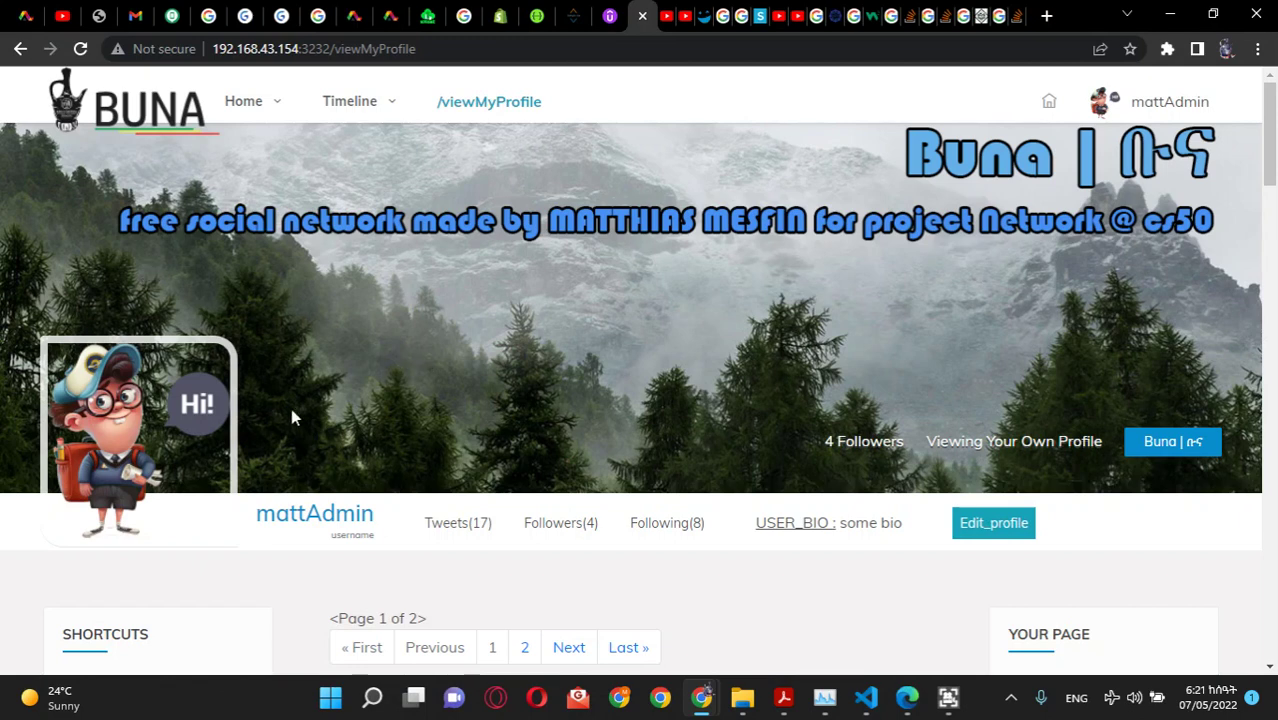
{"action": "mouse_move", "coordinate": [230, 421]}
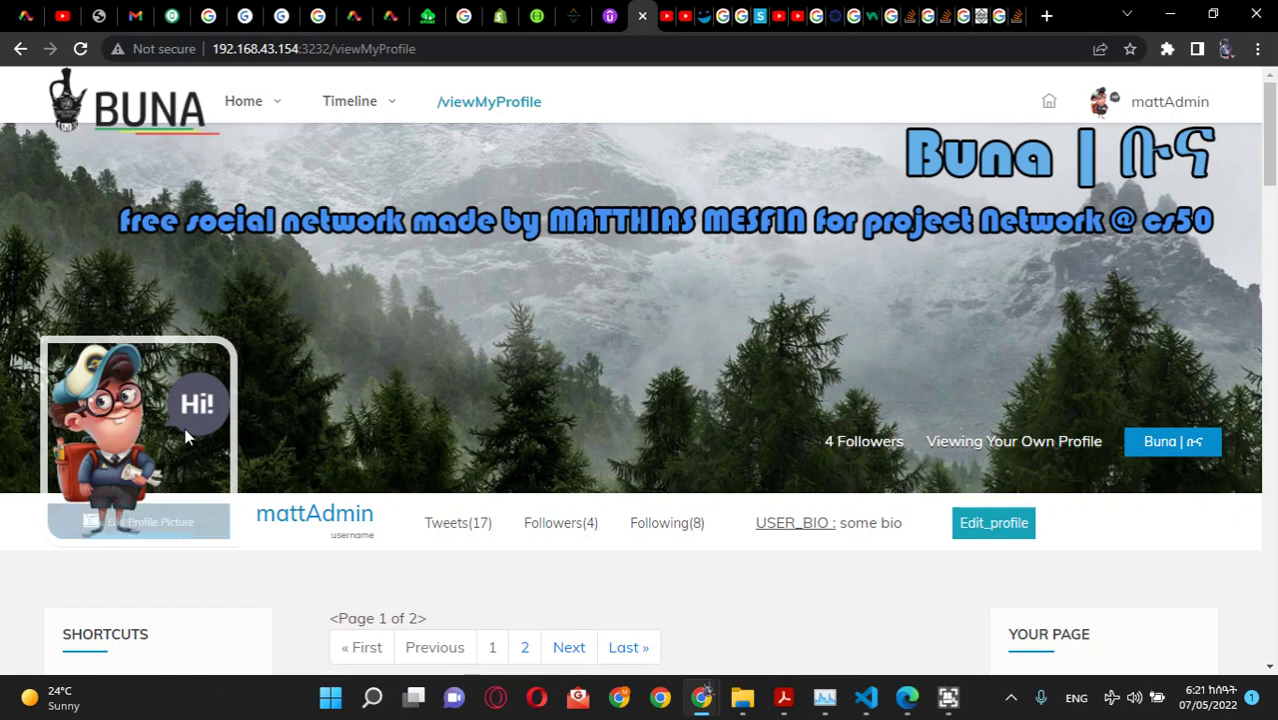